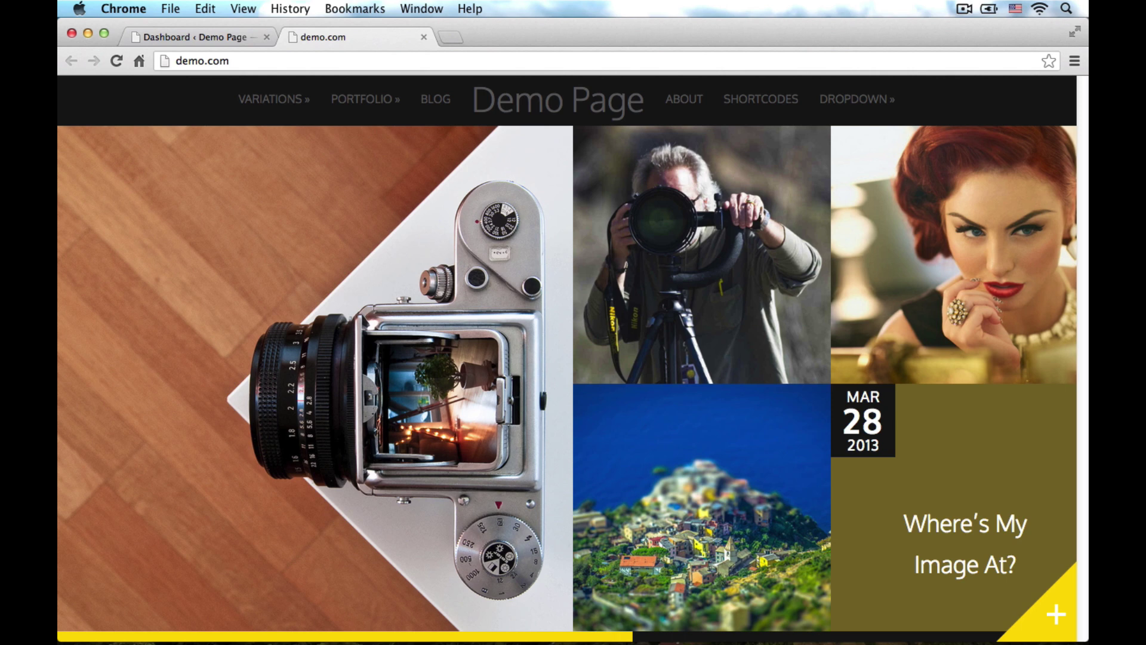
Step: Start a new page in the WordPress admin and title it "One Page Layout"
click(170, 35)
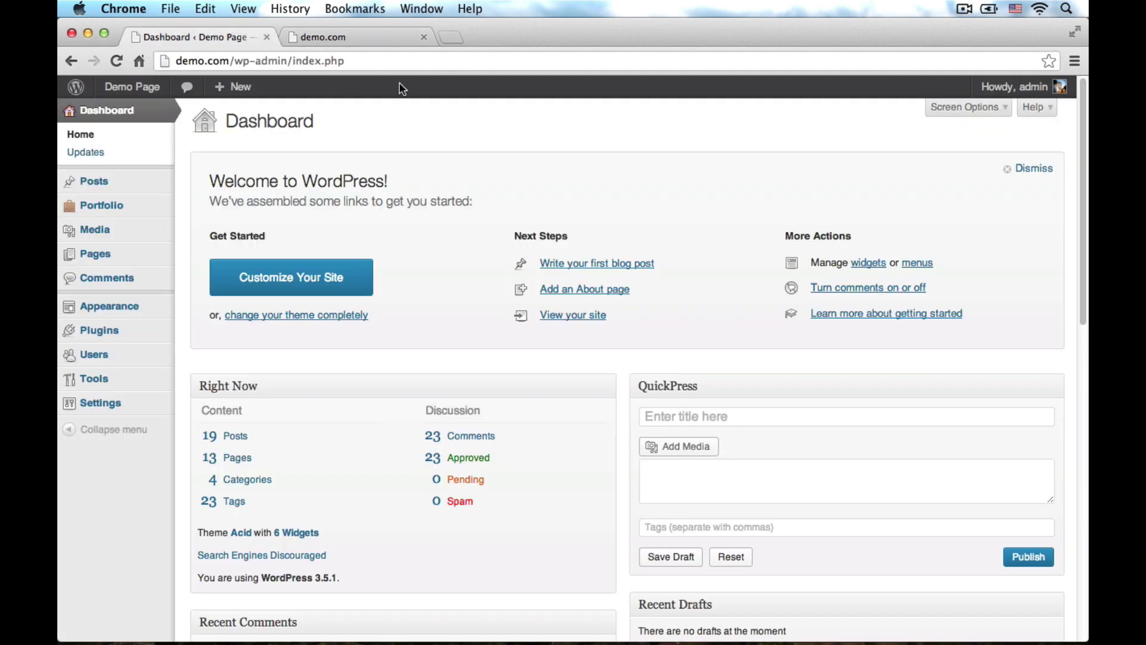
mouse_move(133, 251)
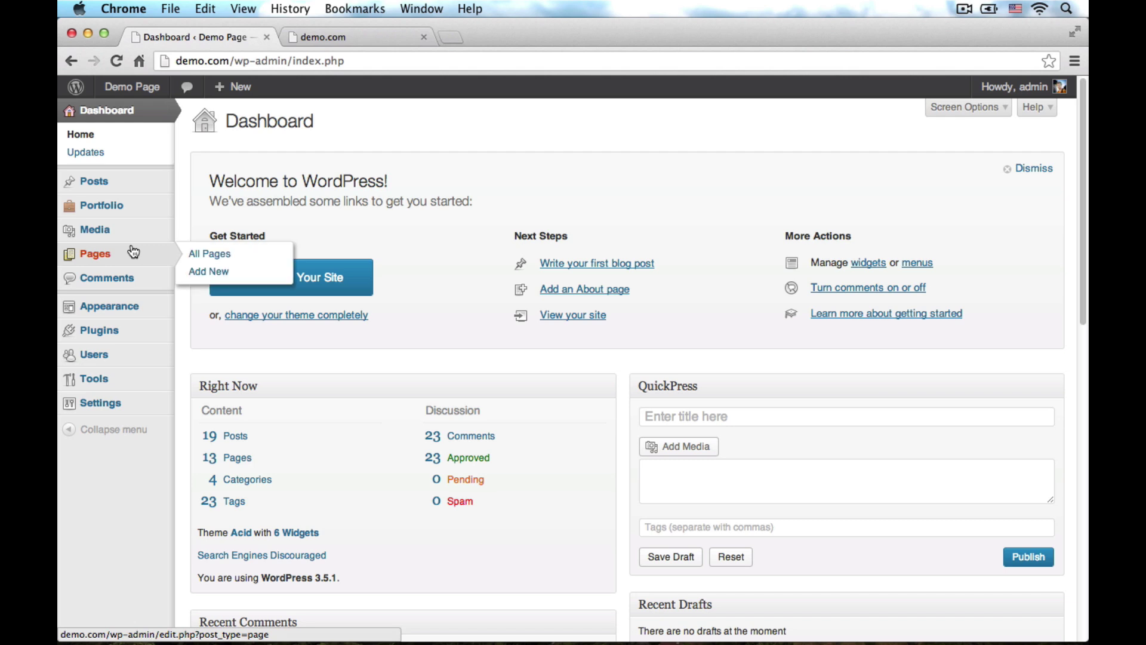
click(217, 271)
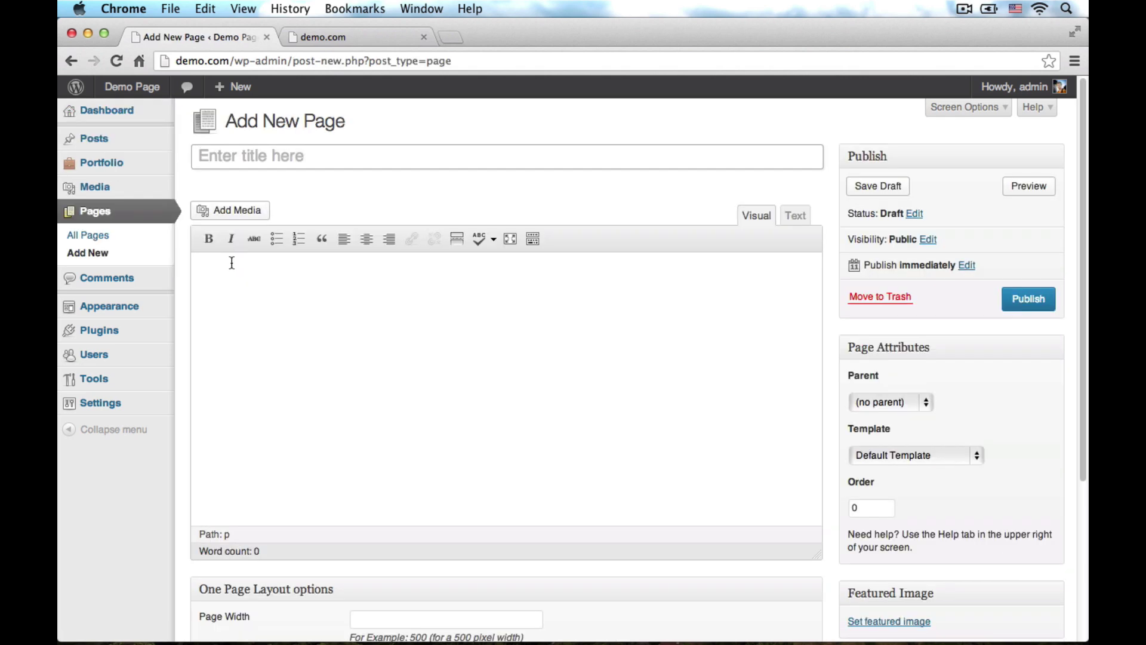
click(251, 158)
text(One Pag)
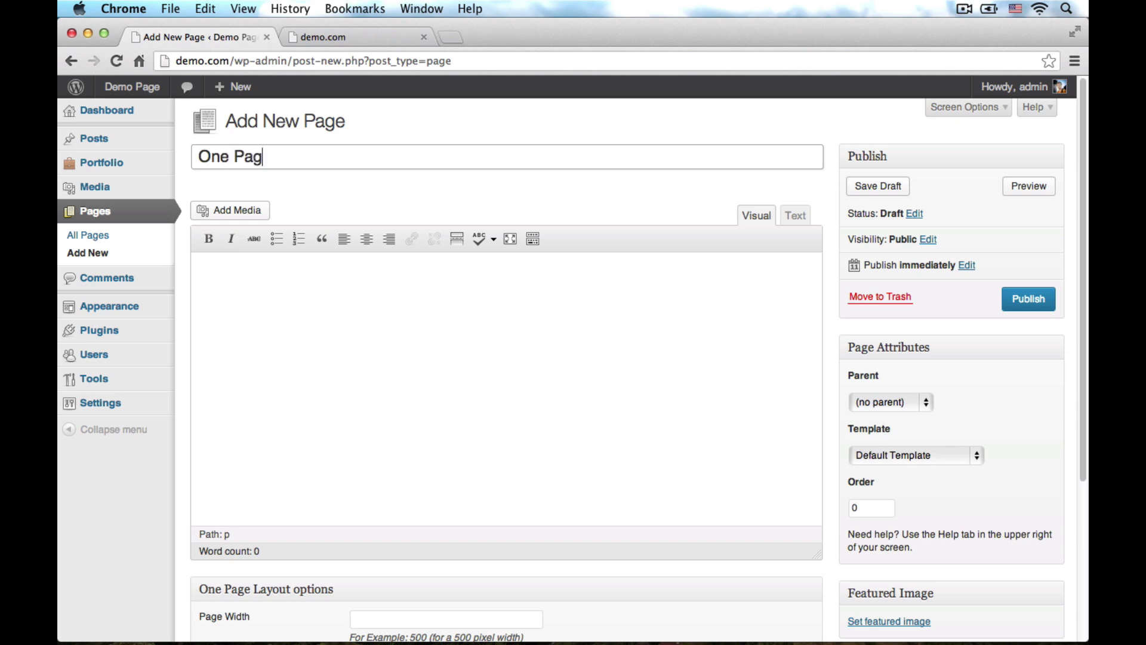
text(e Layout)
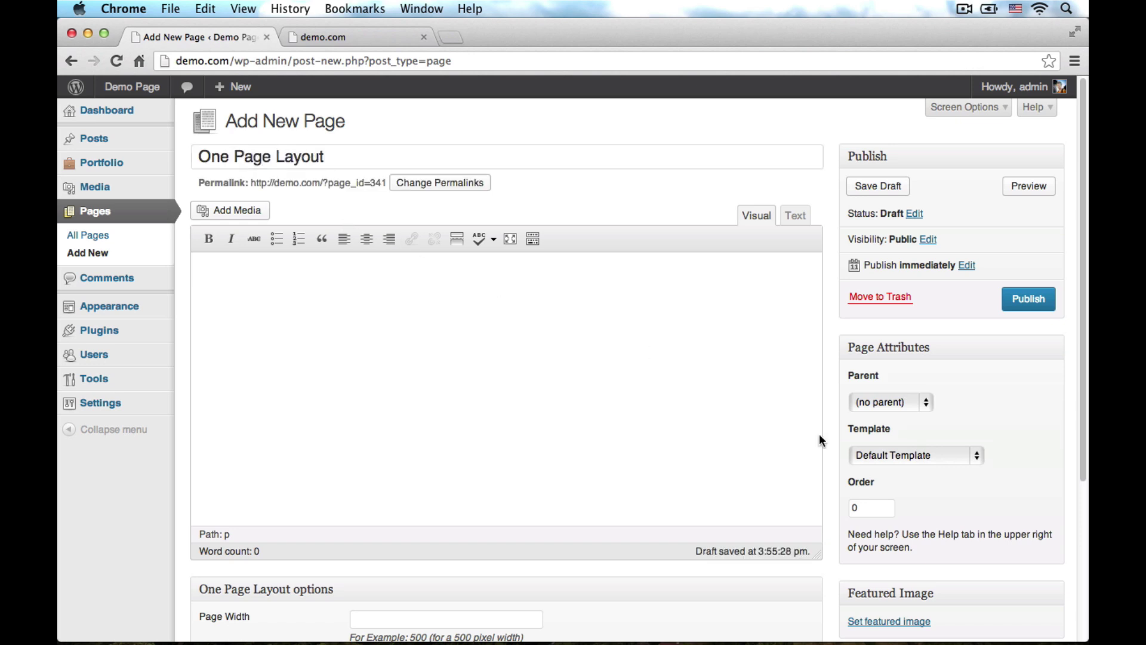
Step: Assign the "Layout: One Page" template to the new page and publish it
click(896, 453)
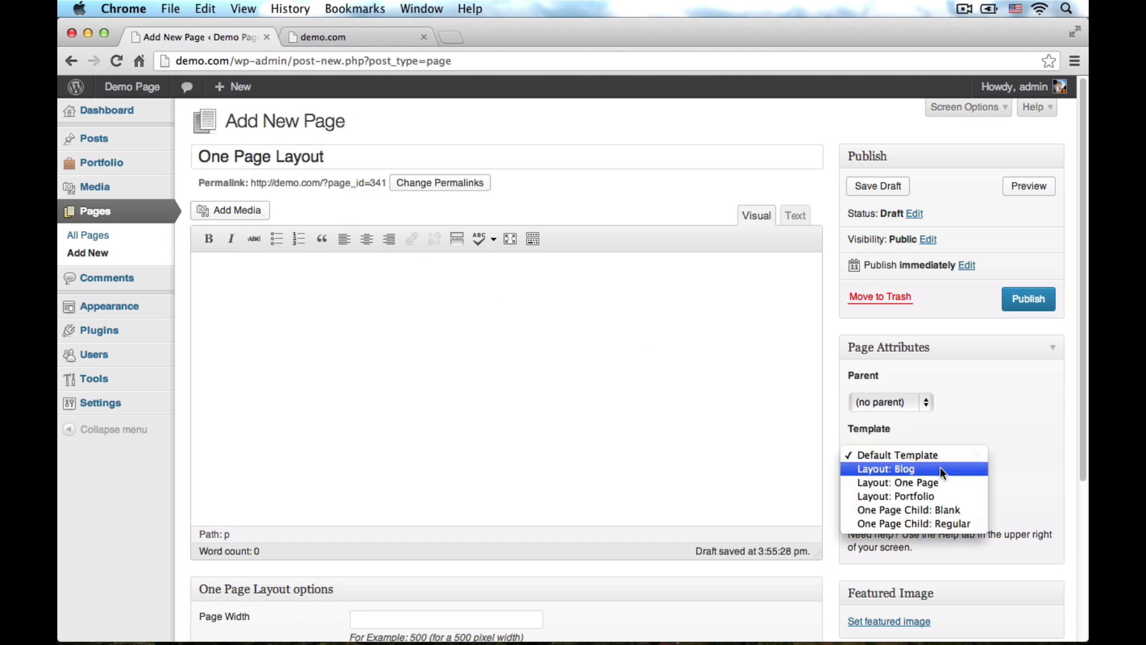
click(940, 481)
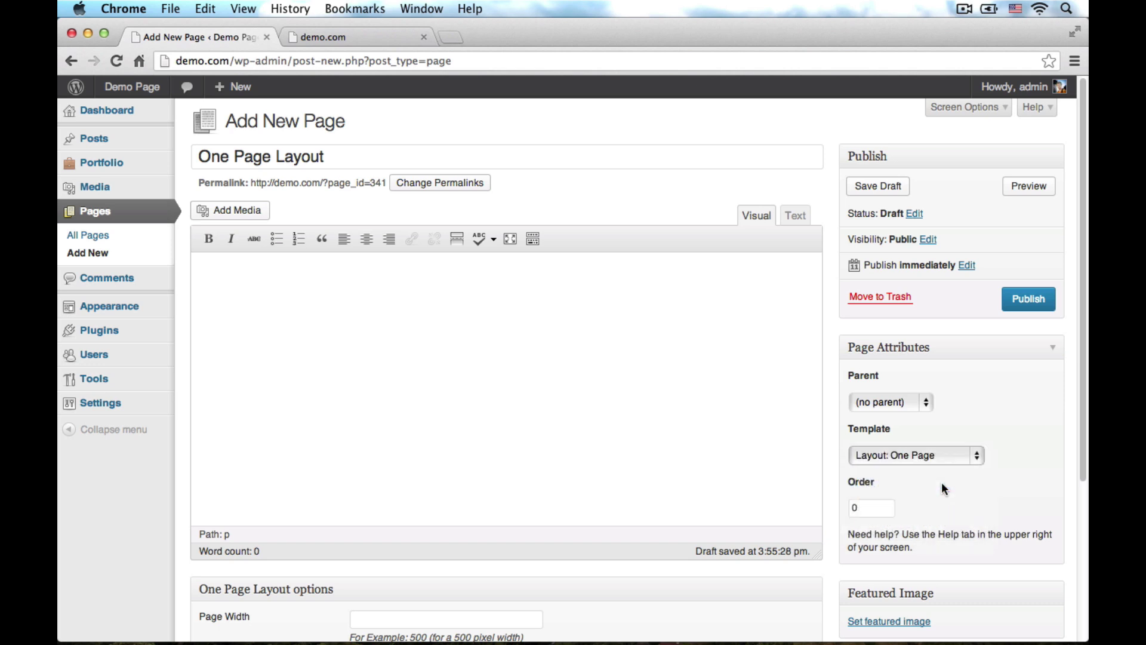
click(1022, 300)
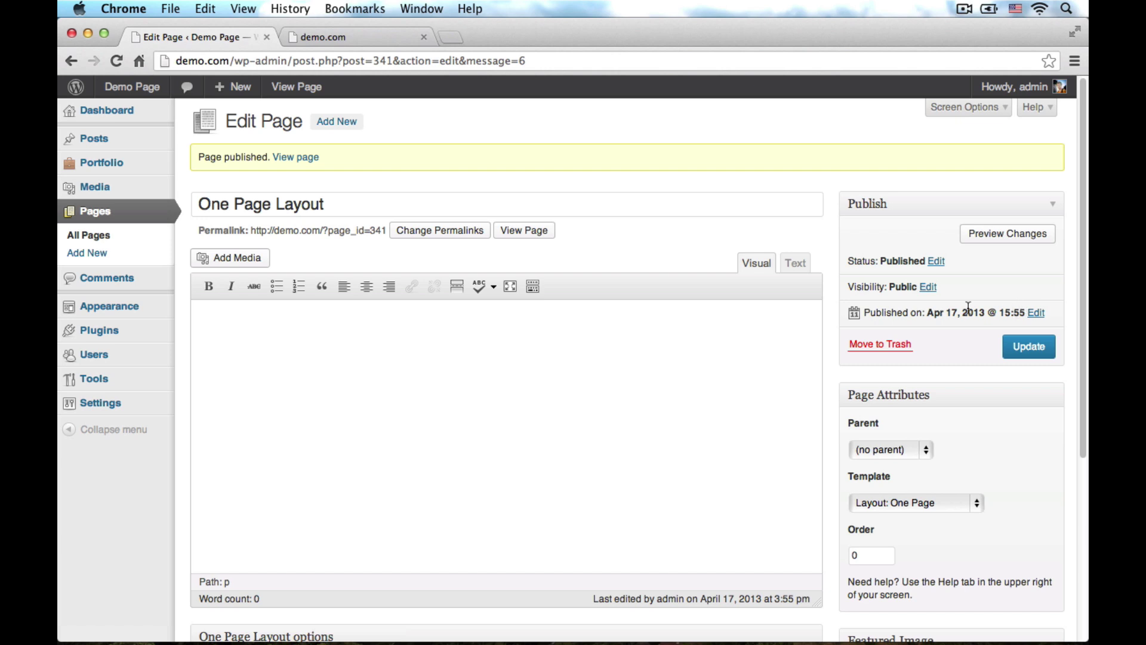
Step: In the Reading settings, make the front page display a static page and choose One Page Layout for it
mouse_move(105, 413)
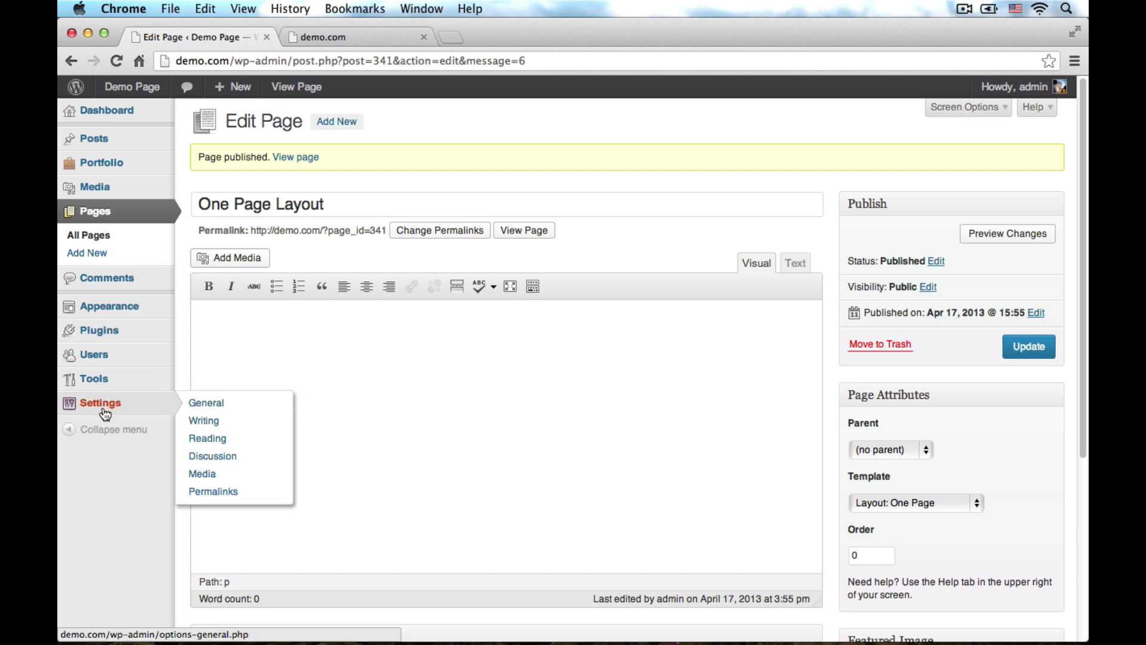
click(229, 443)
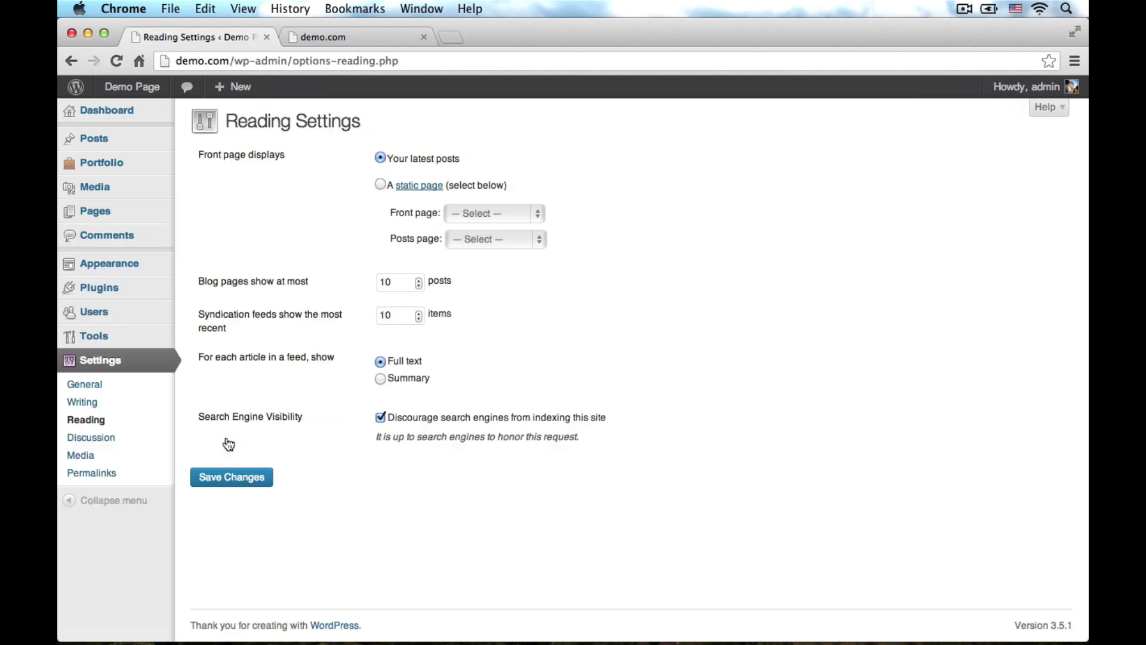
click(381, 185)
click(486, 212)
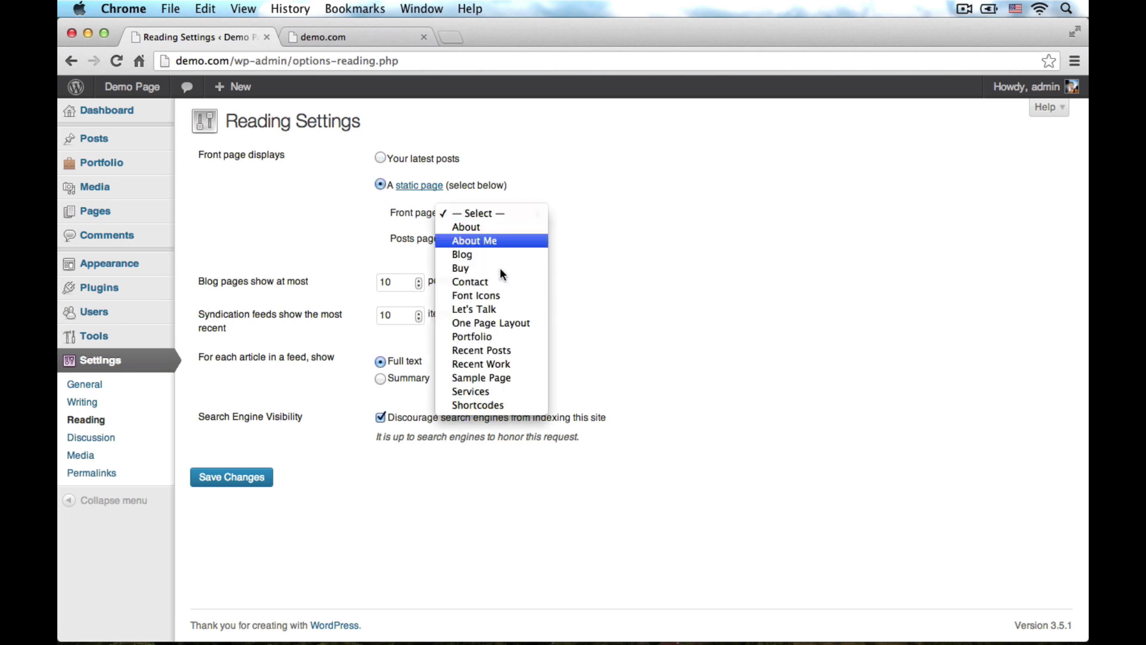
click(515, 323)
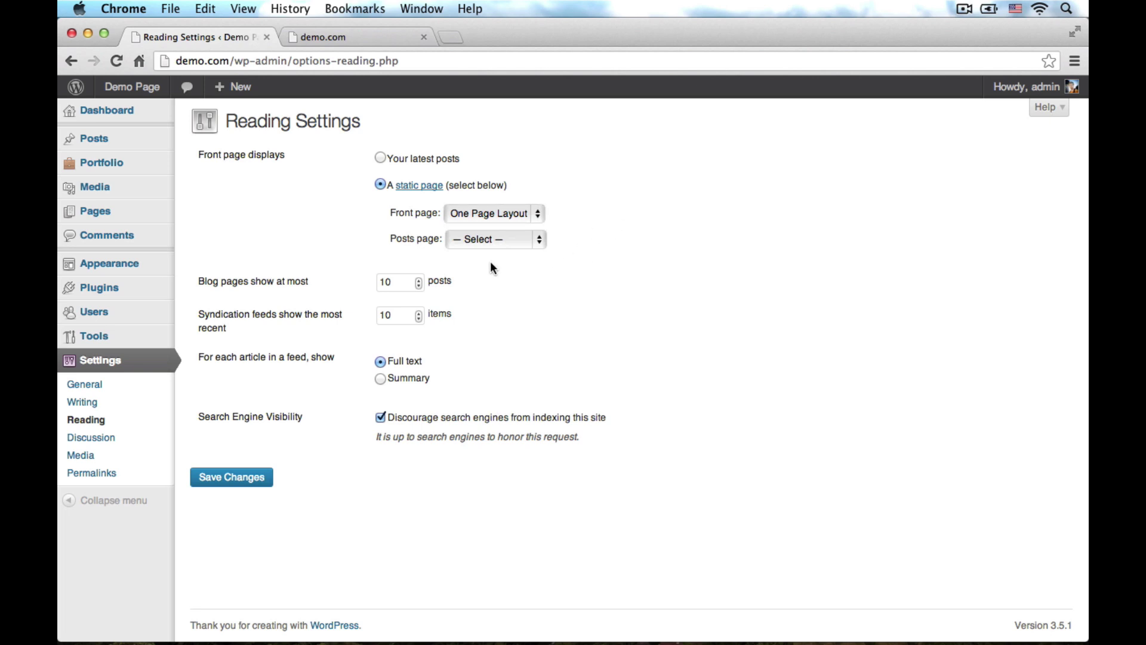
Step: Check the Blog page's template on its edit screen in a separate browser tab, then return to the Reading settings
mouse_move(95, 210)
super+click(230, 215)
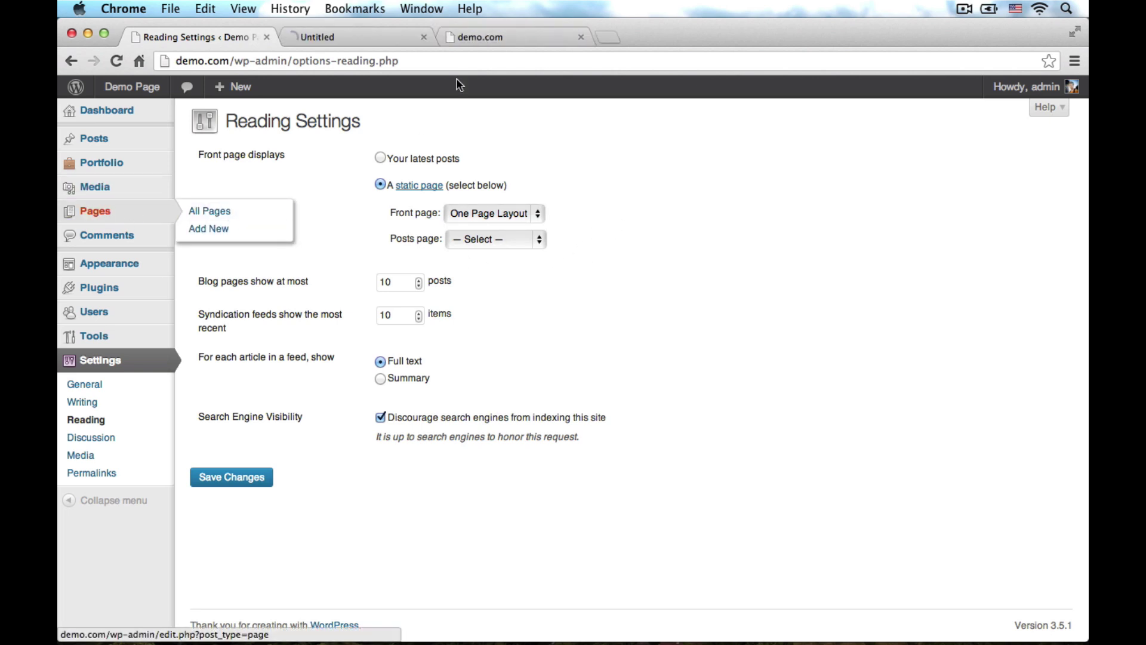
click(370, 37)
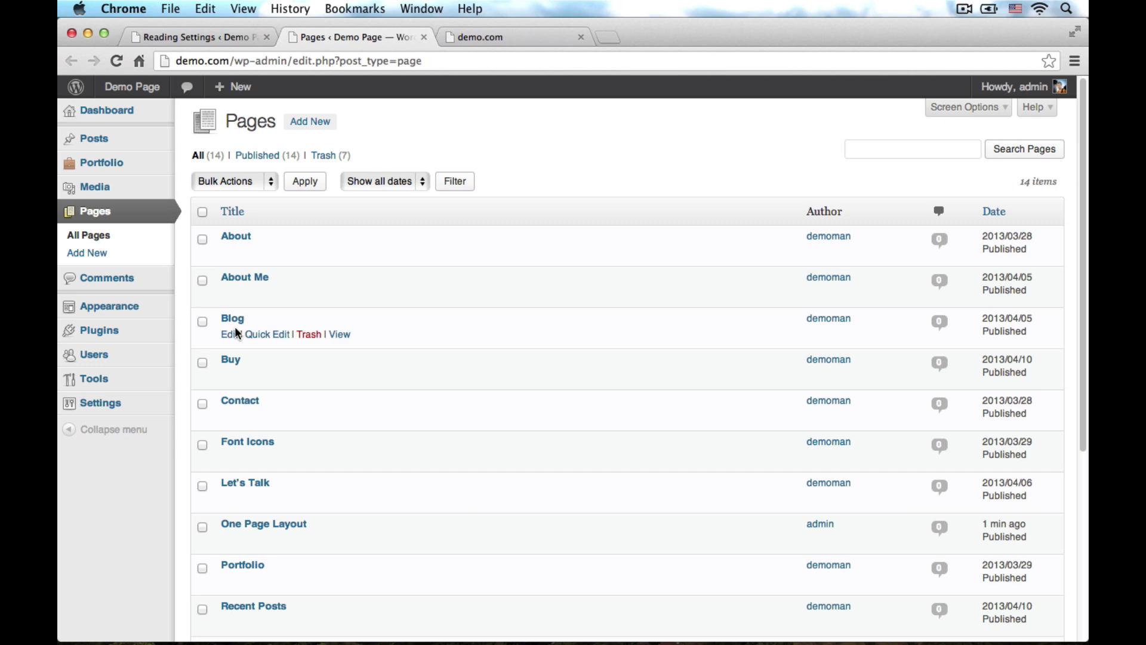
click(230, 334)
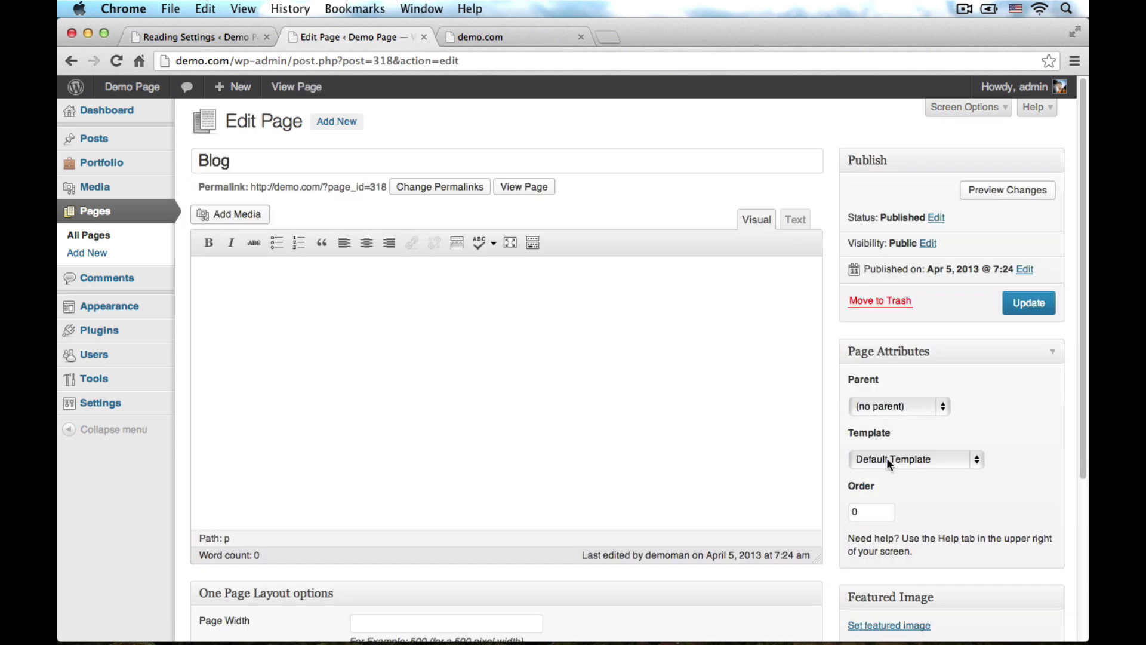
click(477, 41)
click(334, 38)
key(super+w)
click(218, 37)
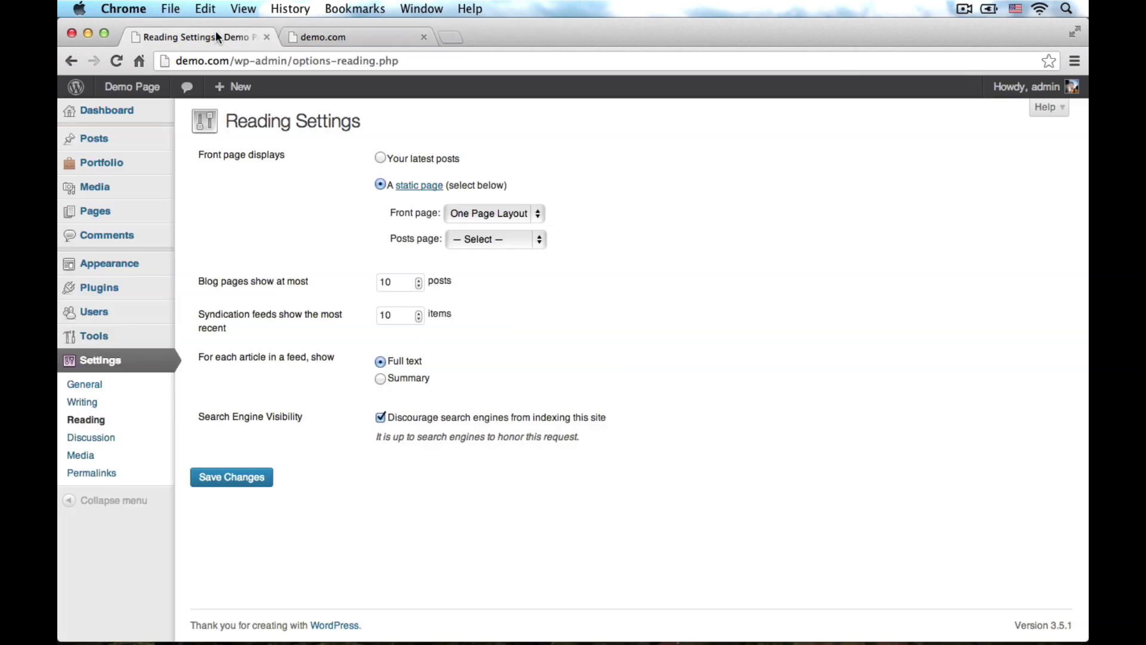
Step: Set the posts page to Blog and save the Reading settings
click(499, 240)
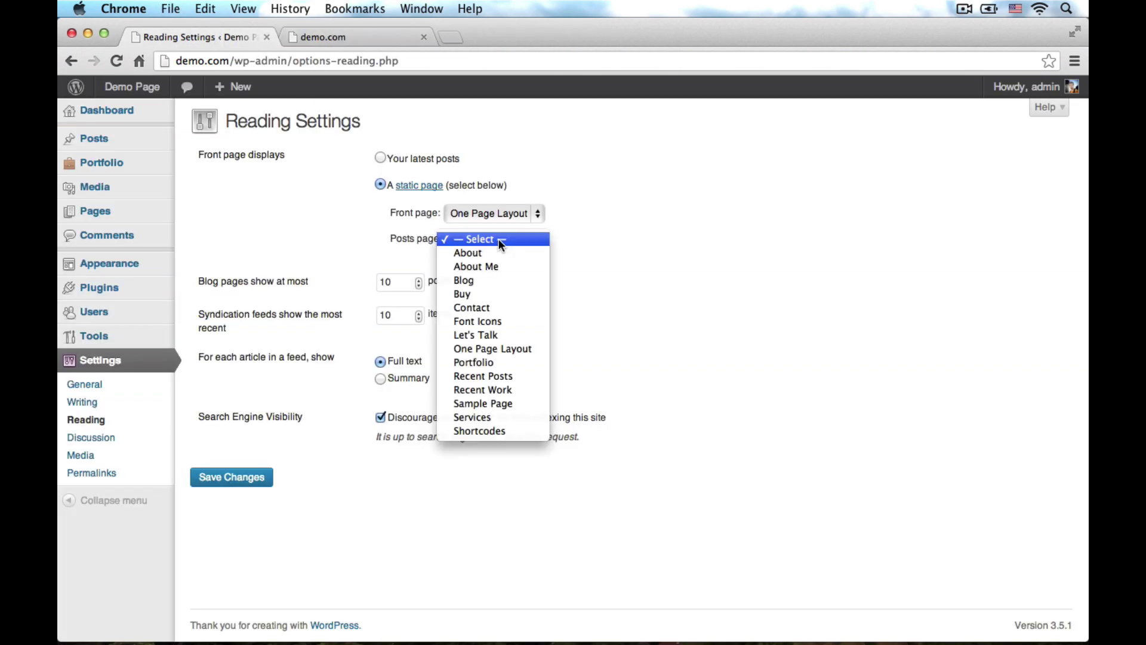
click(506, 280)
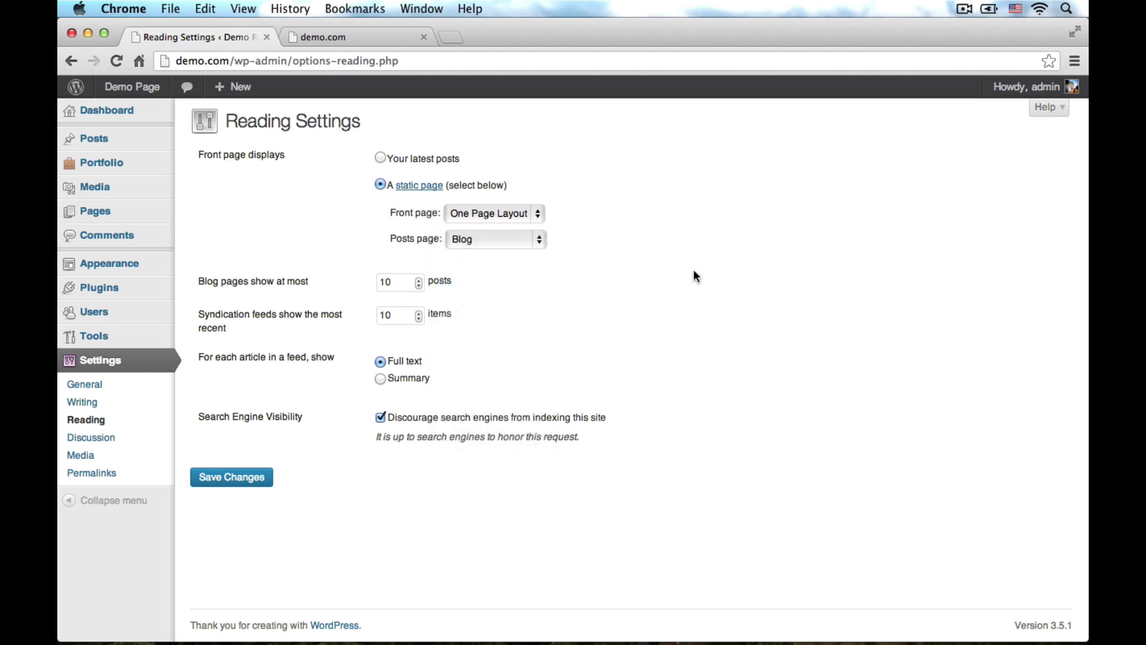
click(242, 488)
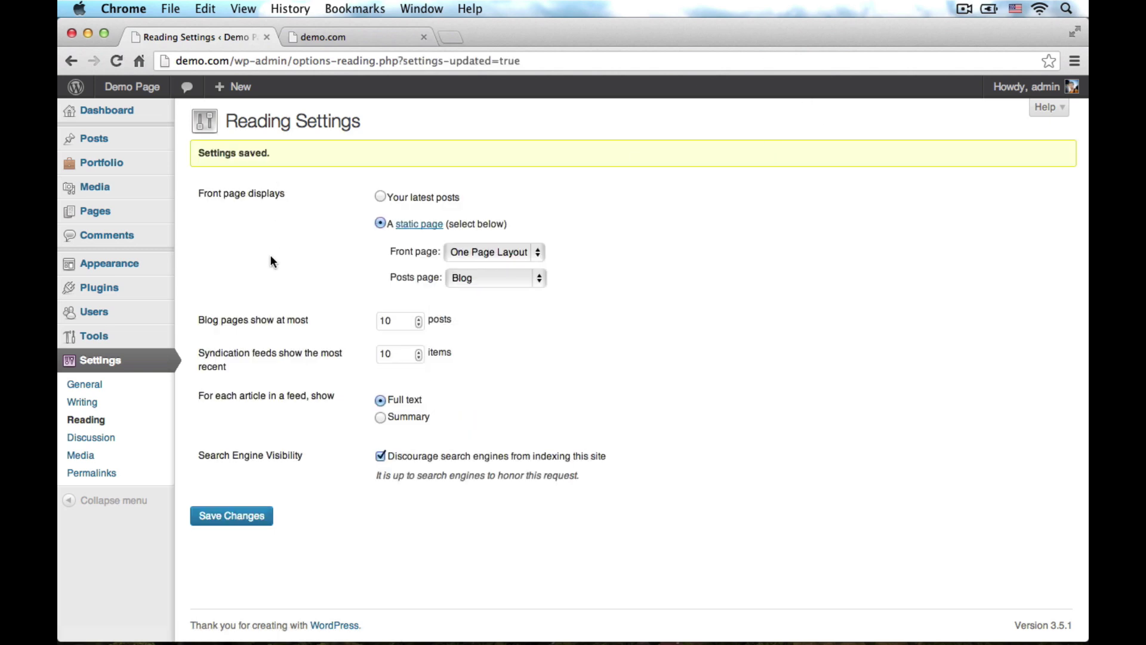
Step: Create a new navigation menu named "One Page Front Page"
mouse_move(121, 264)
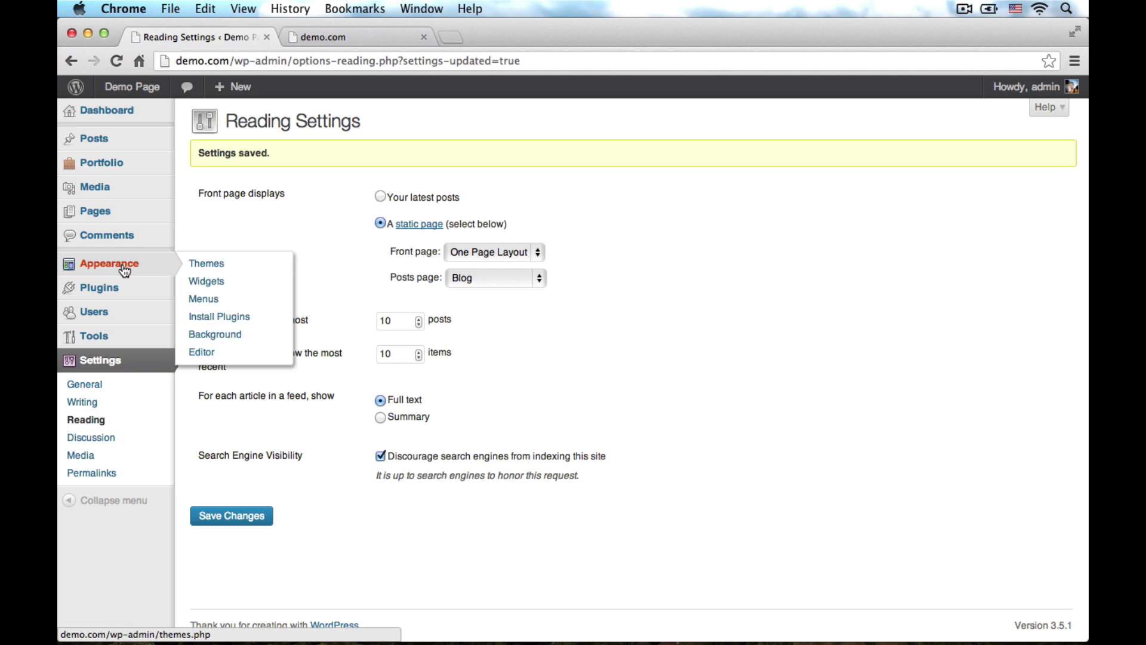
click(219, 300)
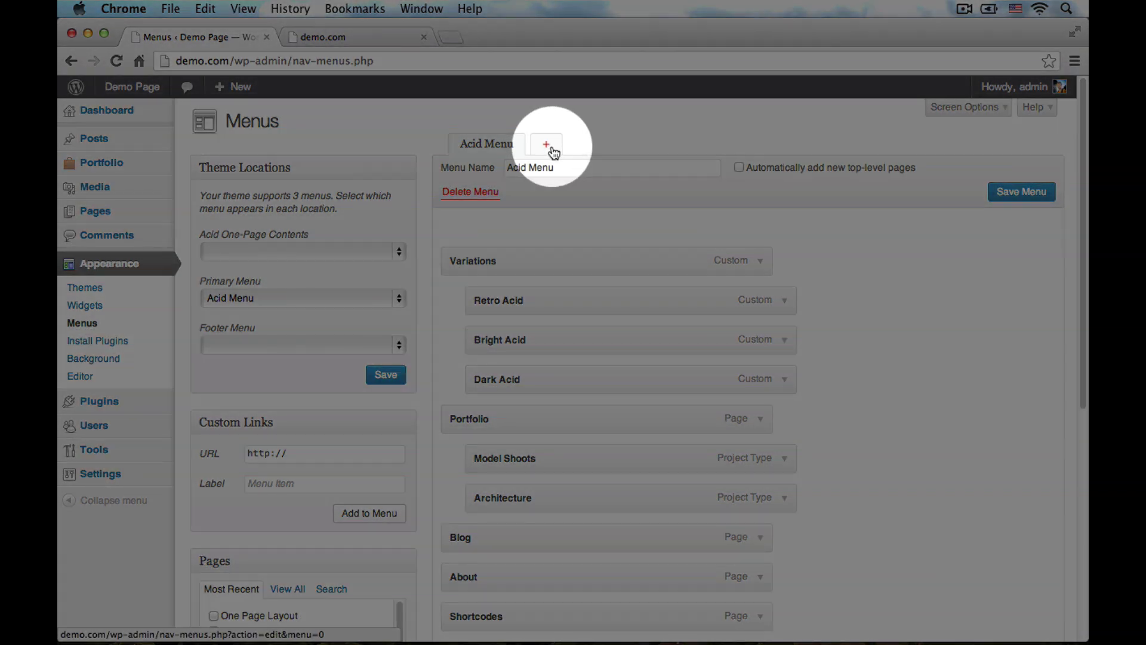
click(552, 149)
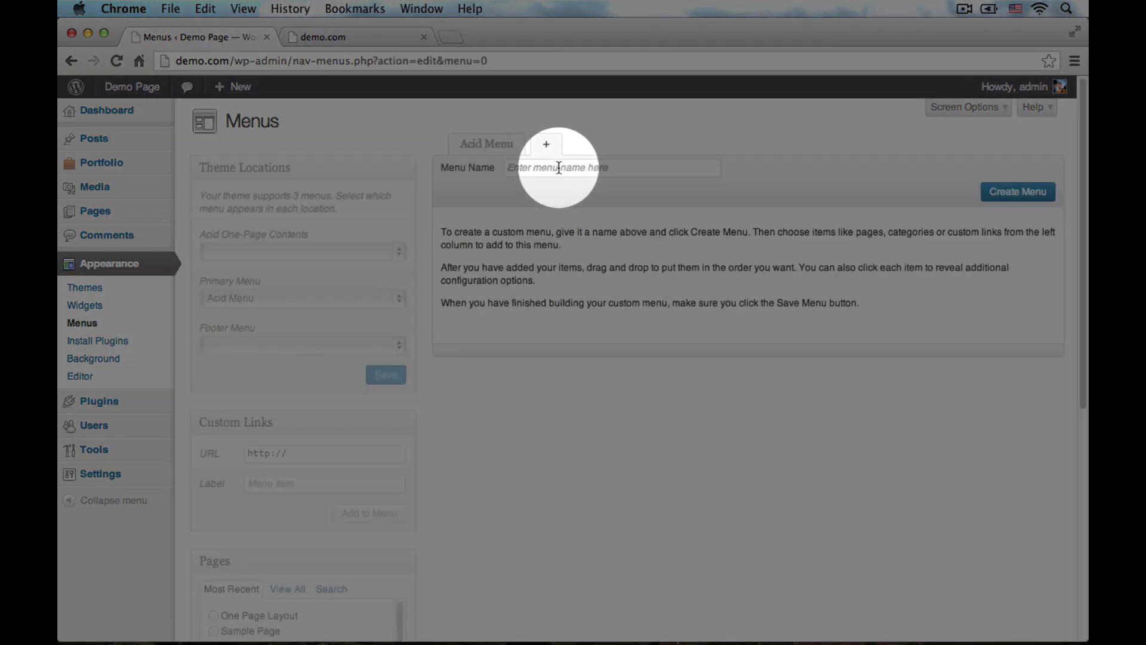
click(559, 169)
text(O)
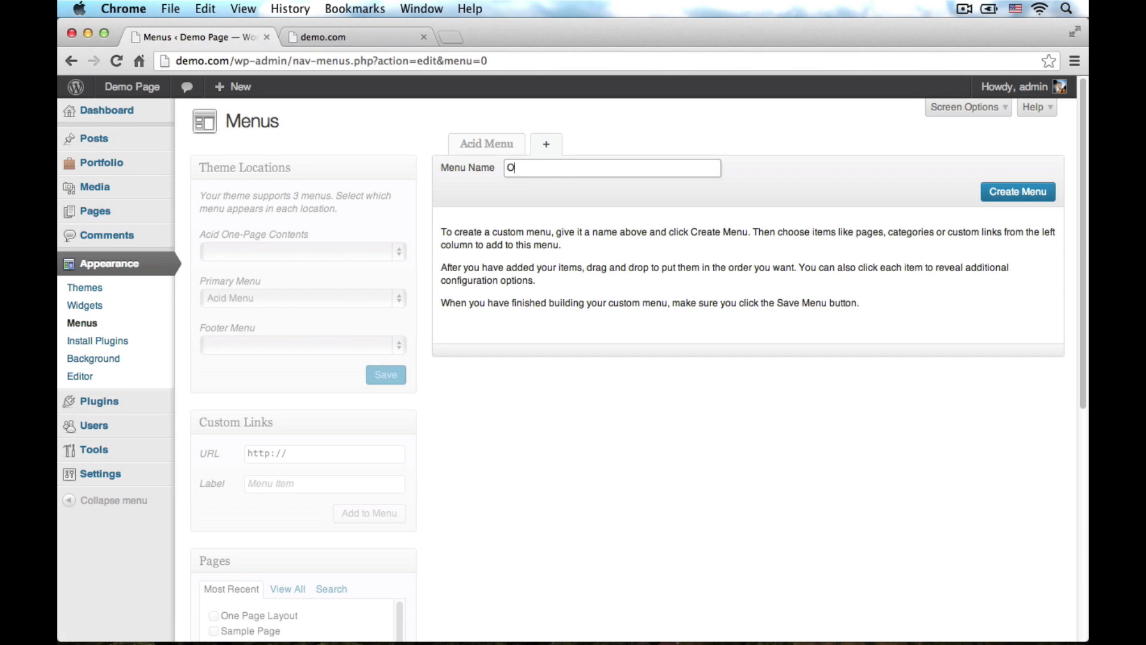
text(ne Page Front Page)
click(1008, 196)
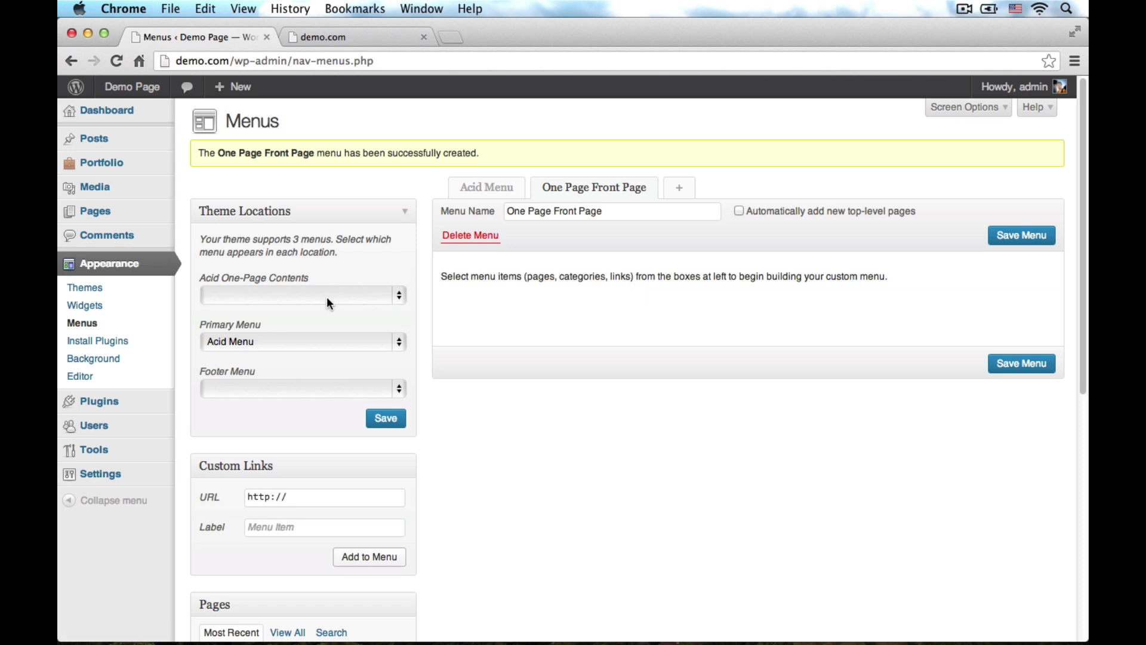
Step: Assign the One Page Front Page menu to the Acid One-Page Contents theme location and save the menu
click(292, 294)
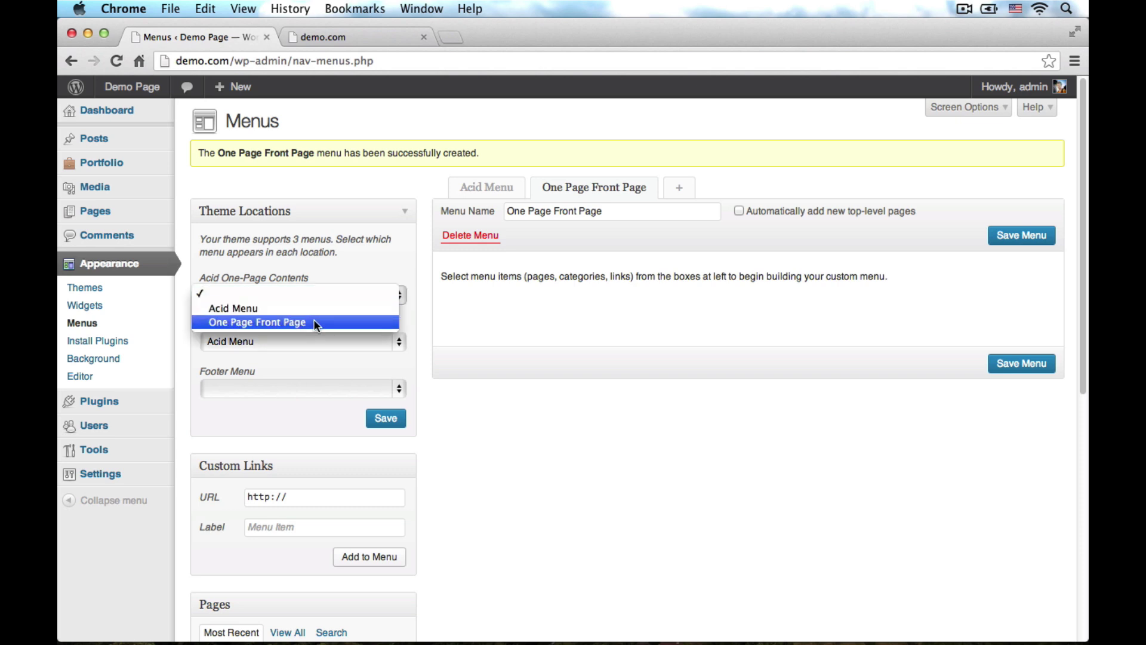
click(353, 325)
click(1021, 363)
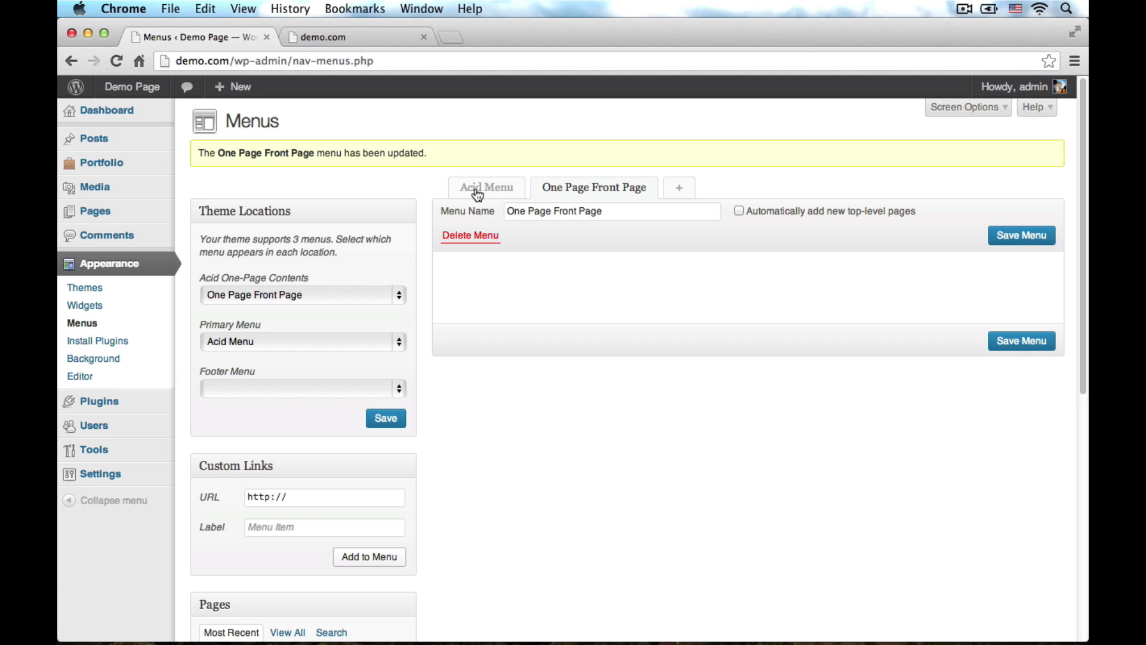
Step: Add the Recent Posts, Services and About Me pages to the One Page Front Page menu and save it
scroll(521, 381, down, 7)
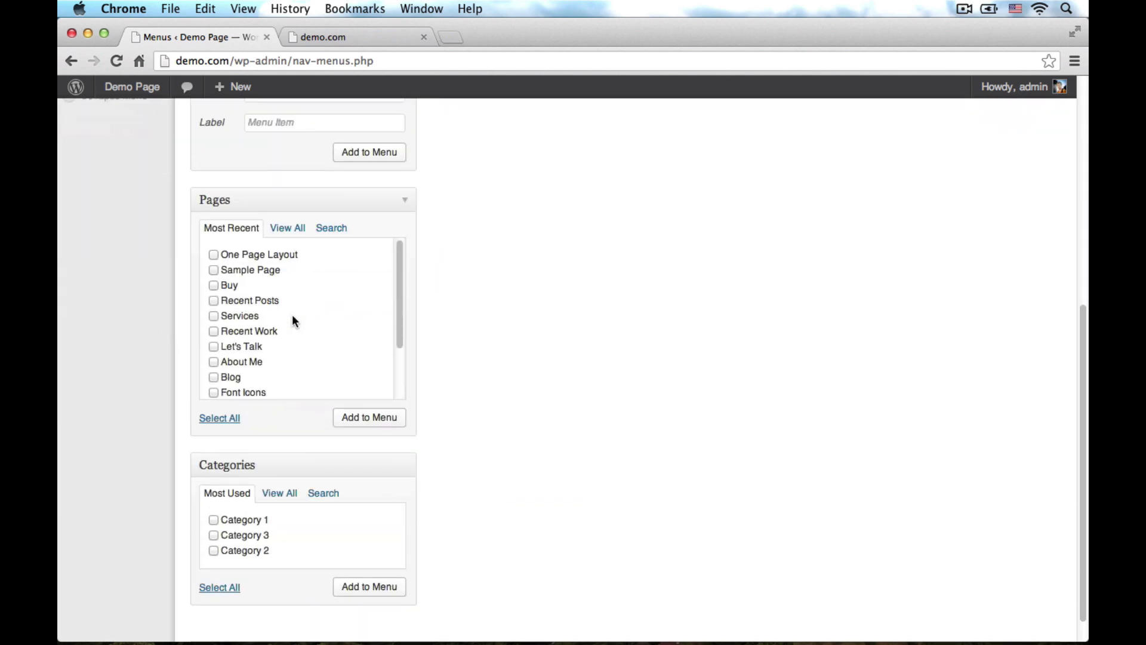
click(255, 301)
click(256, 316)
click(230, 363)
click(376, 417)
scroll(798, 416, up, 7)
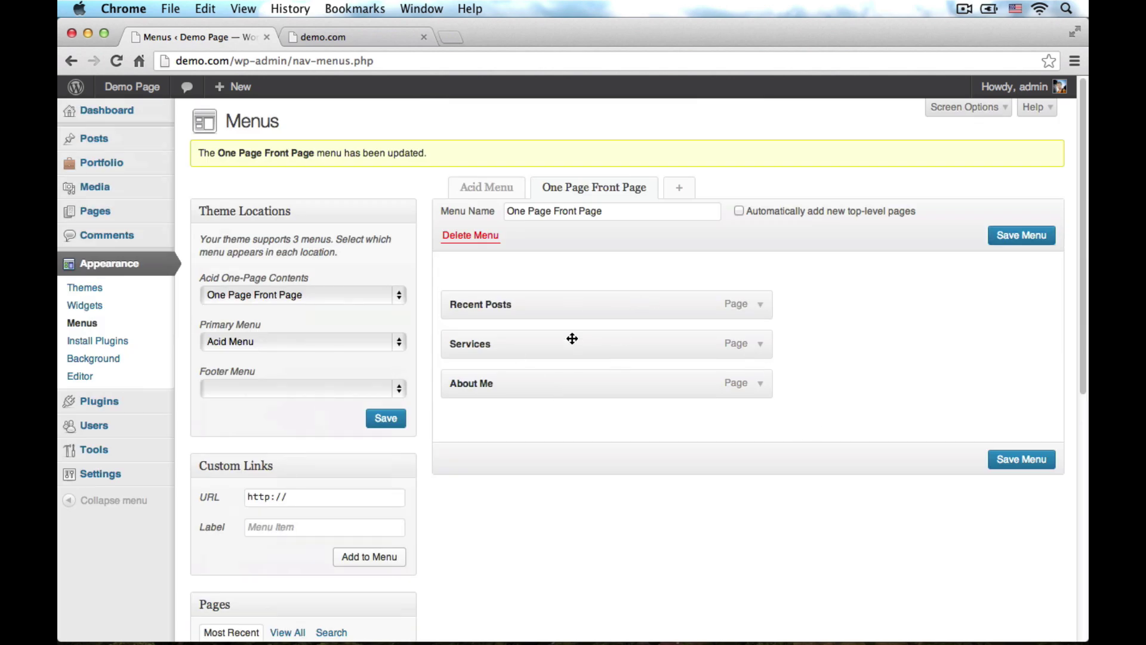
click(1041, 240)
Step: View the site's front page and look through its one-page sections
key(ctrl+Tab)
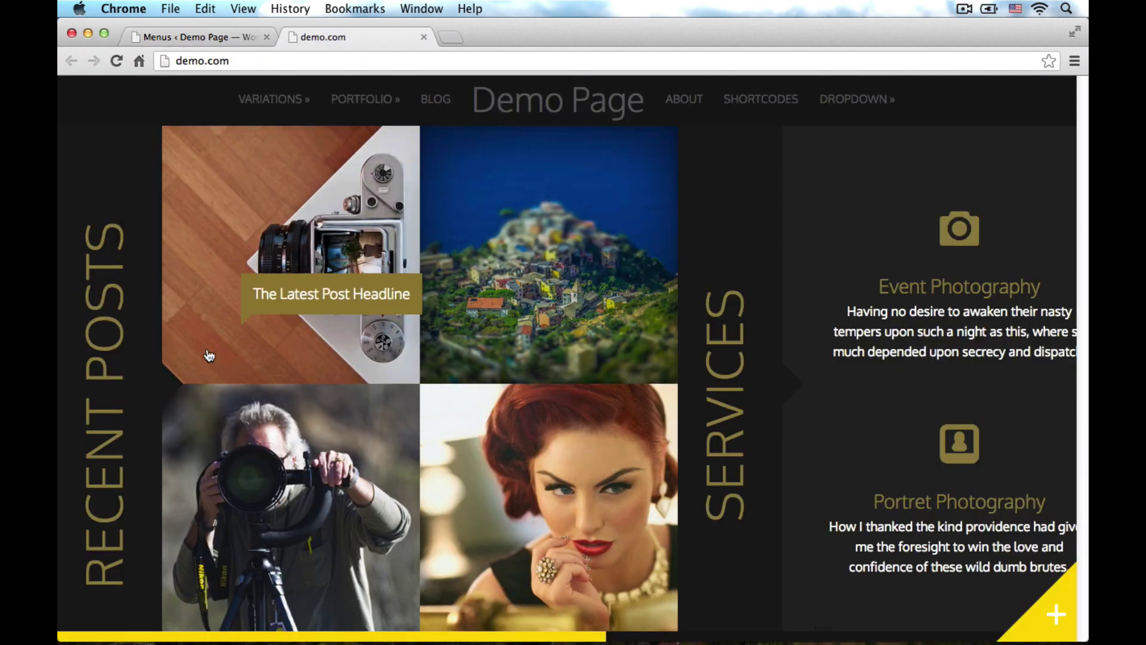
scroll(702, 347, down, 10)
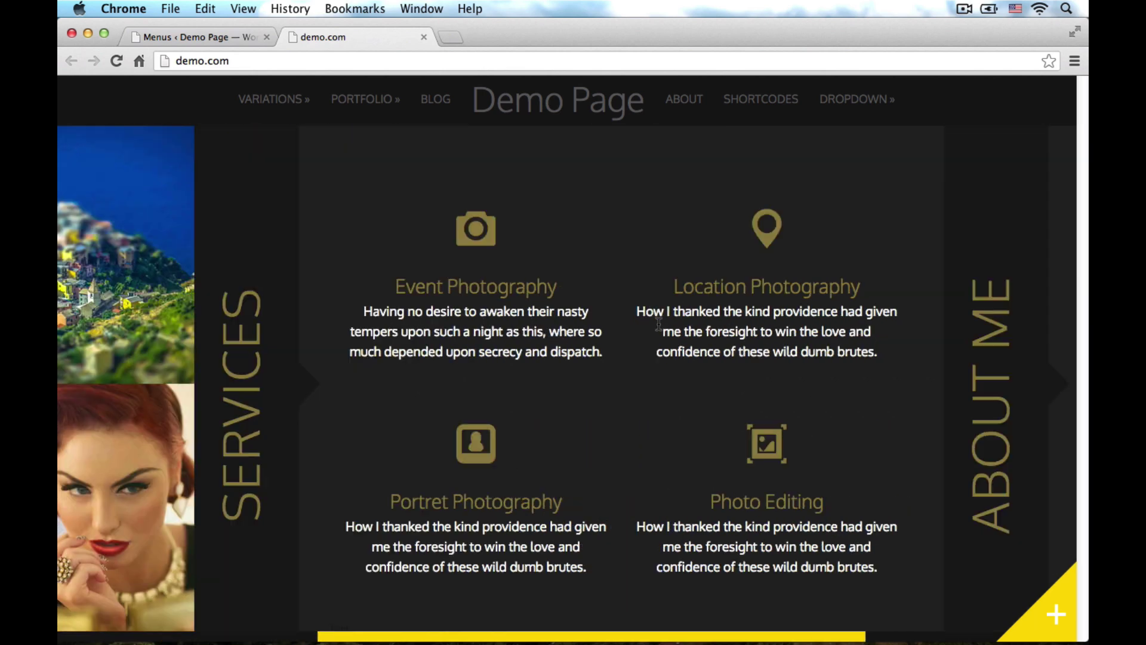
scroll(716, 349, up, 10)
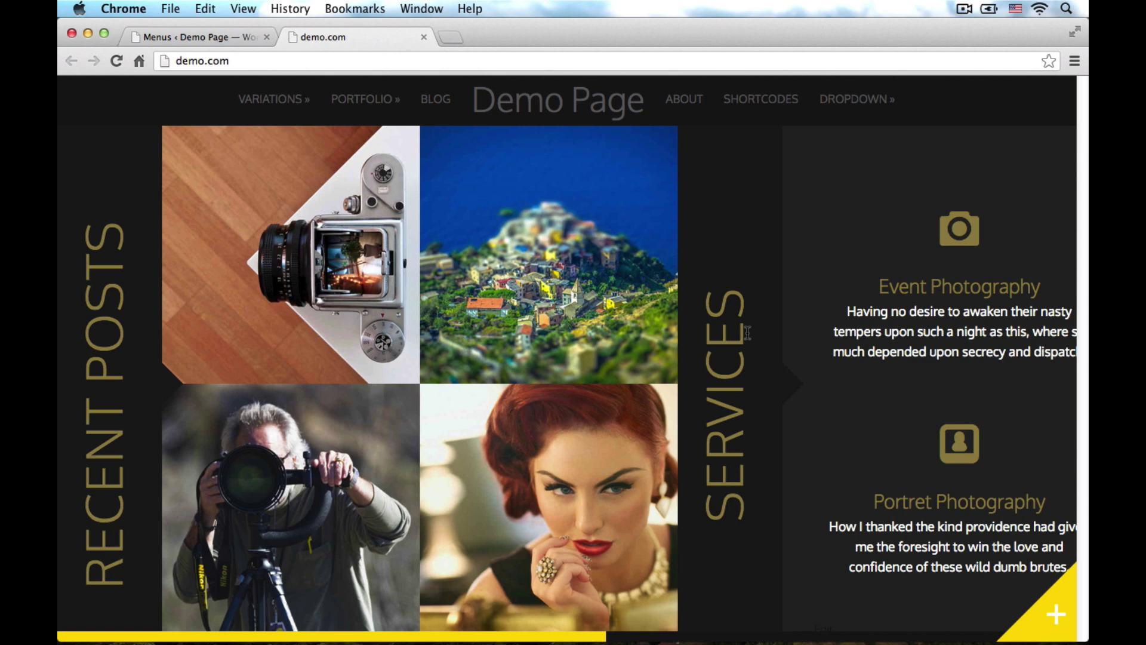
Step: Reorder the One Page Front Page menu items to About Me, Services, Recent Posts and save the menu
key(ctrl+Tab)
drag(587, 387, 549, 349)
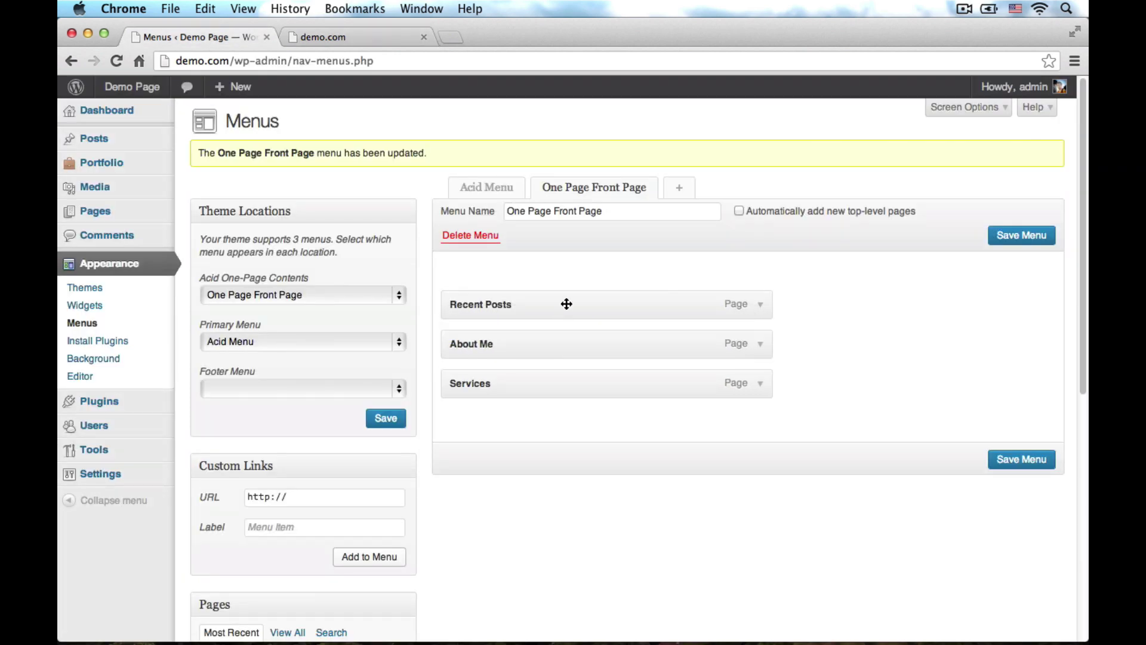
drag(571, 307, 541, 406)
click(1040, 241)
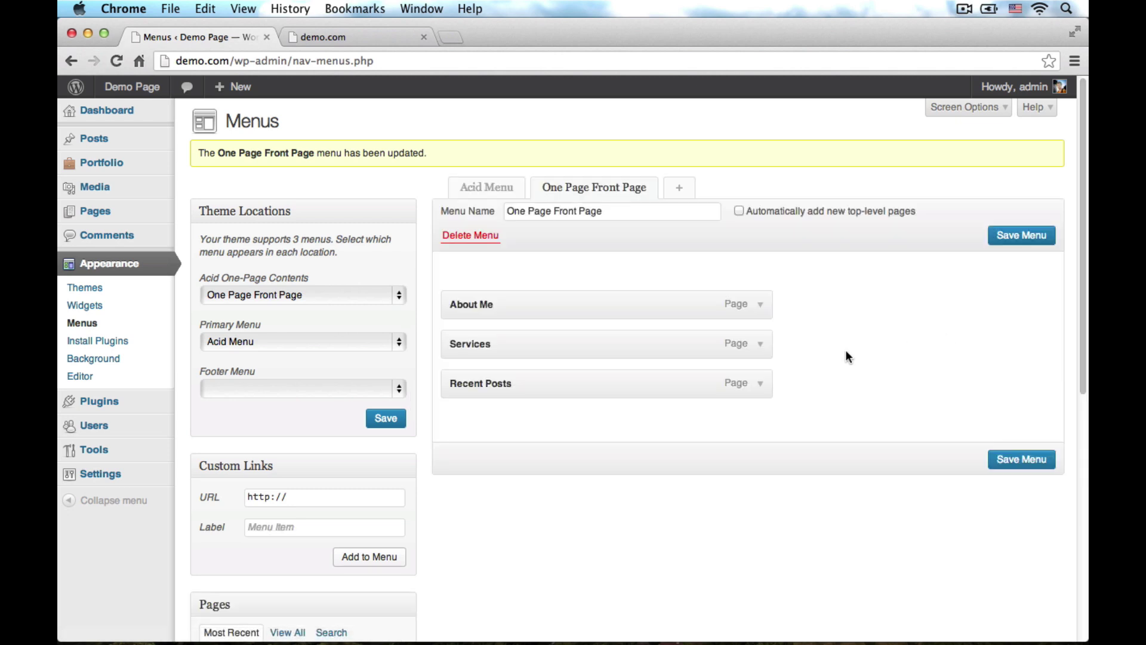
Step: Reload the site's front page and review the order of its sections
key(ctrl+Tab)
key(super+r)
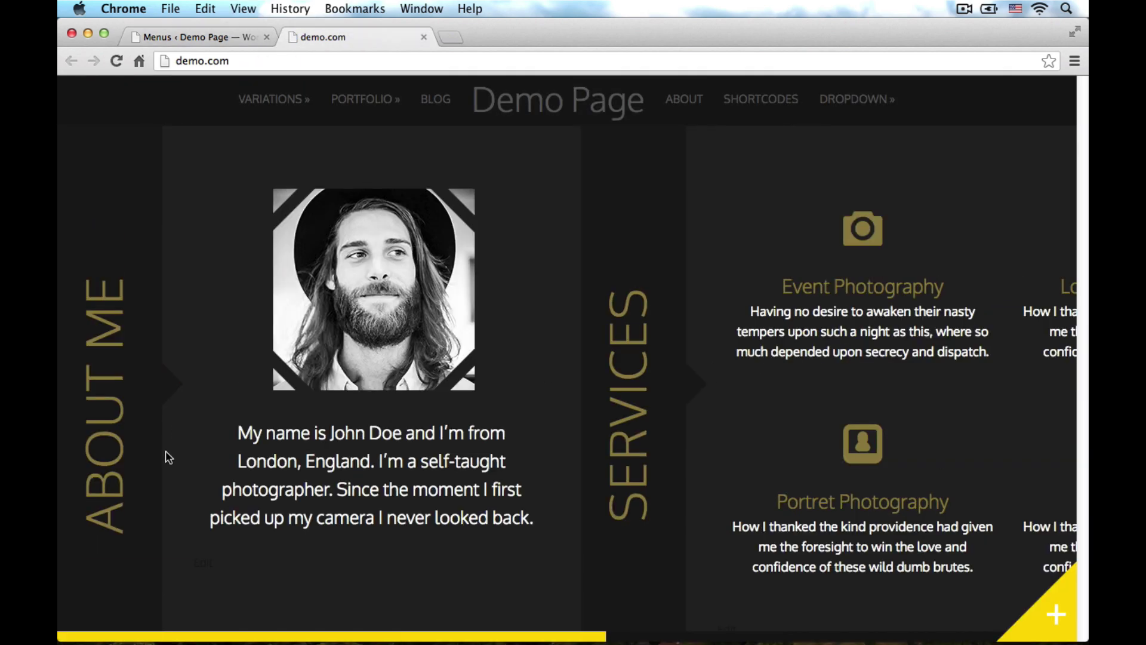
scroll(698, 384, down, 5)
scroll(611, 402, down, 2)
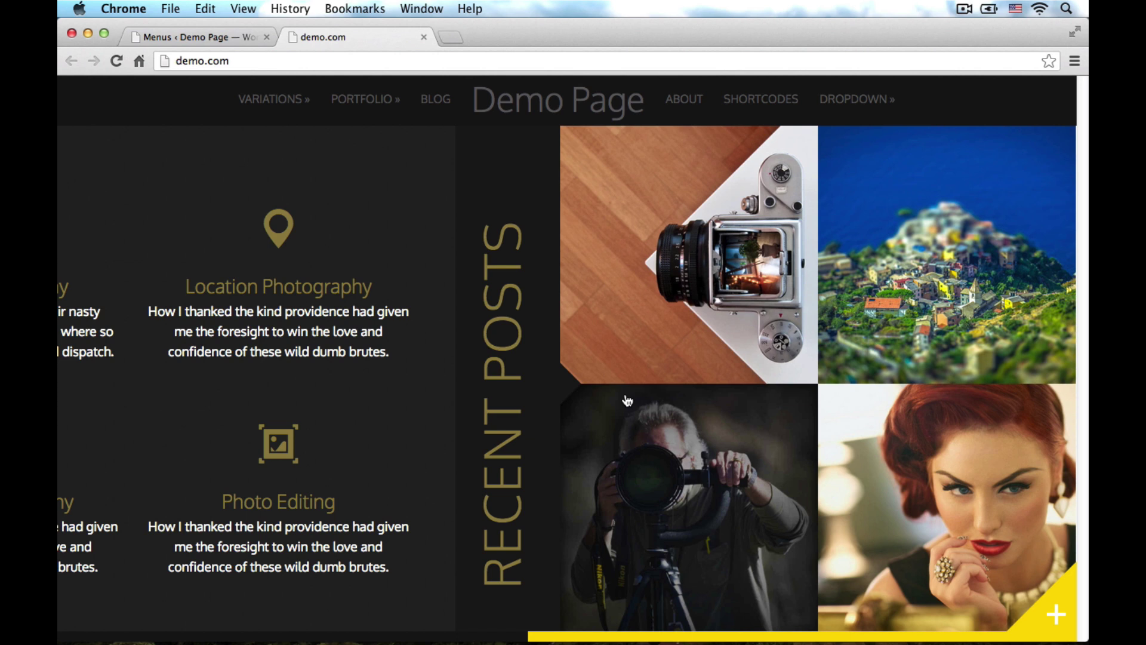
Step: Open the About Me section's page for editing from the front page and go to its One Page Layout options
scroll(549, 370, up, 5)
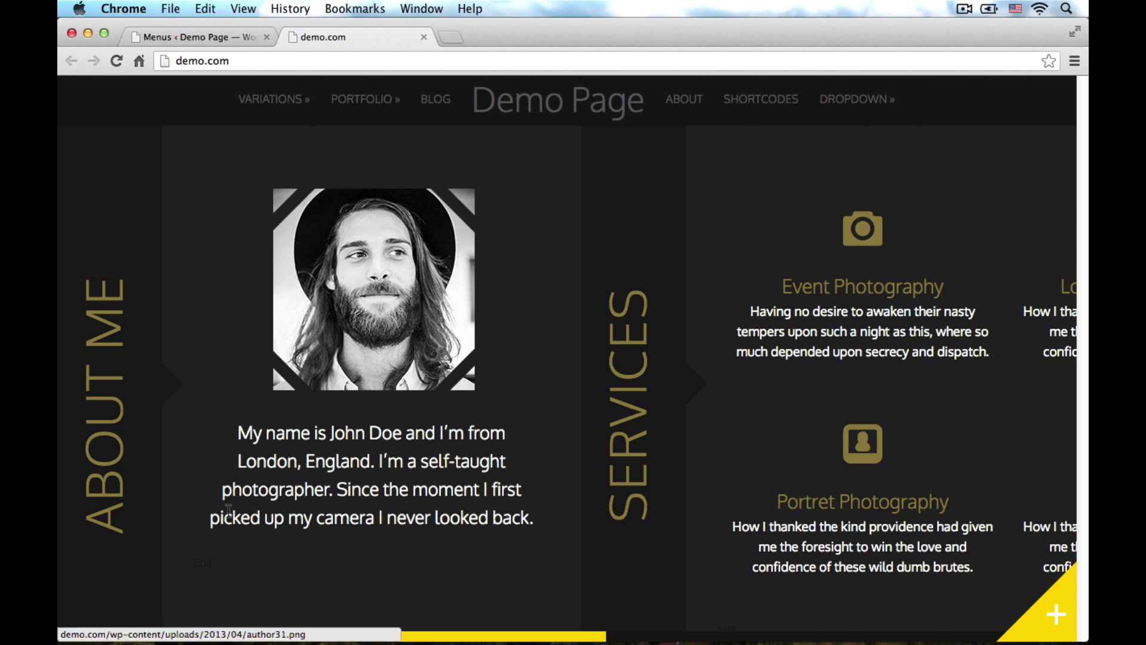
click(206, 567)
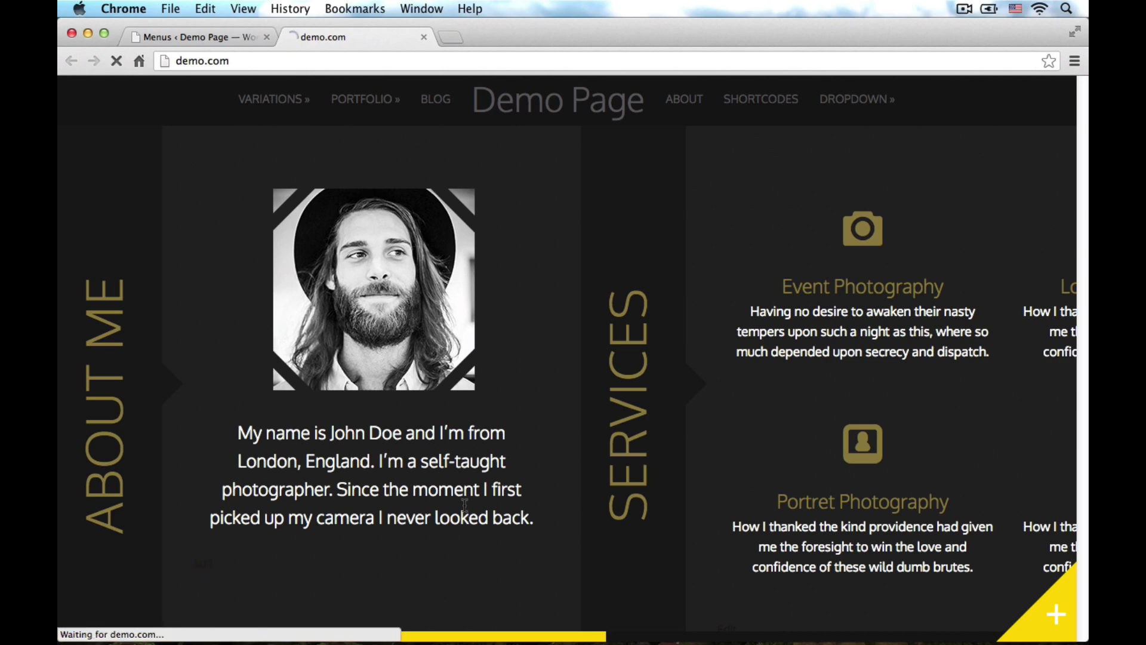
scroll(860, 401, down, 5)
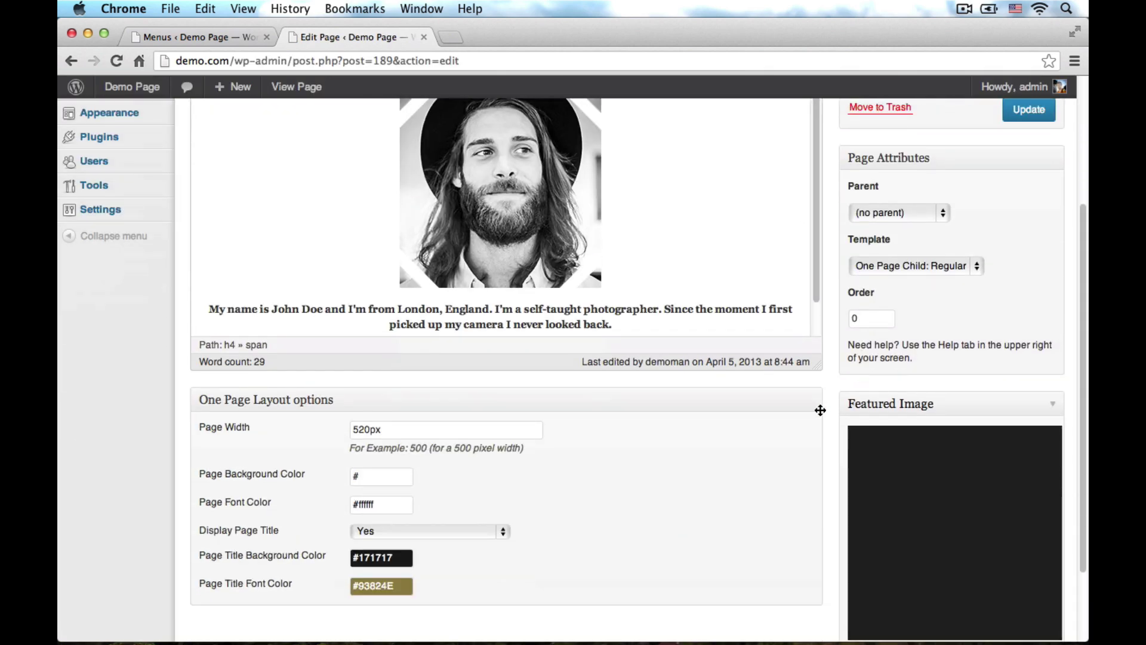
Step: Set the About Me page width to 1520px and update the page
click(385, 399)
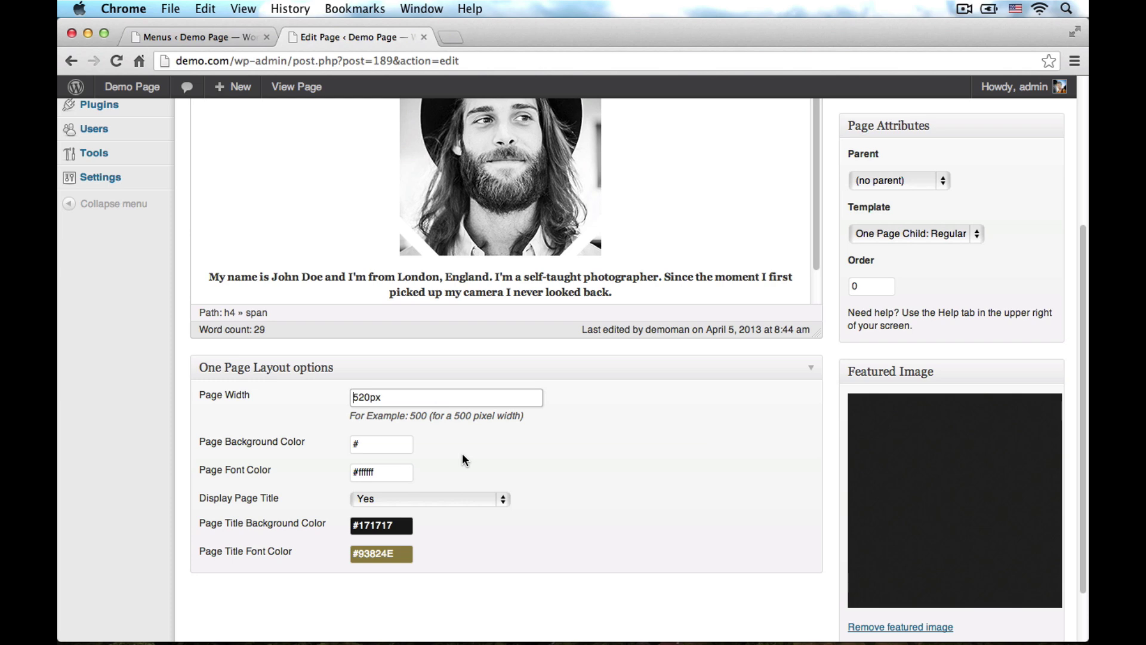
text(1)
scroll(636, 494, up, 5)
click(1029, 304)
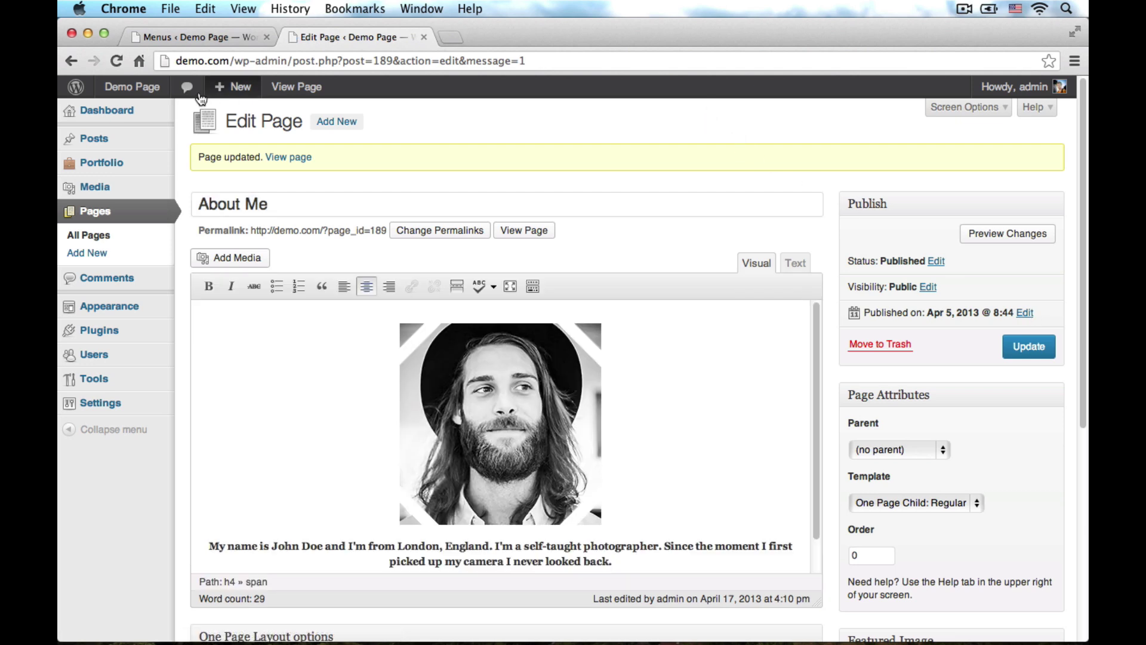
Step: Open the site's front page in a separate tab and inspect the width of the About Me section
super+click(137, 90)
click(492, 37)
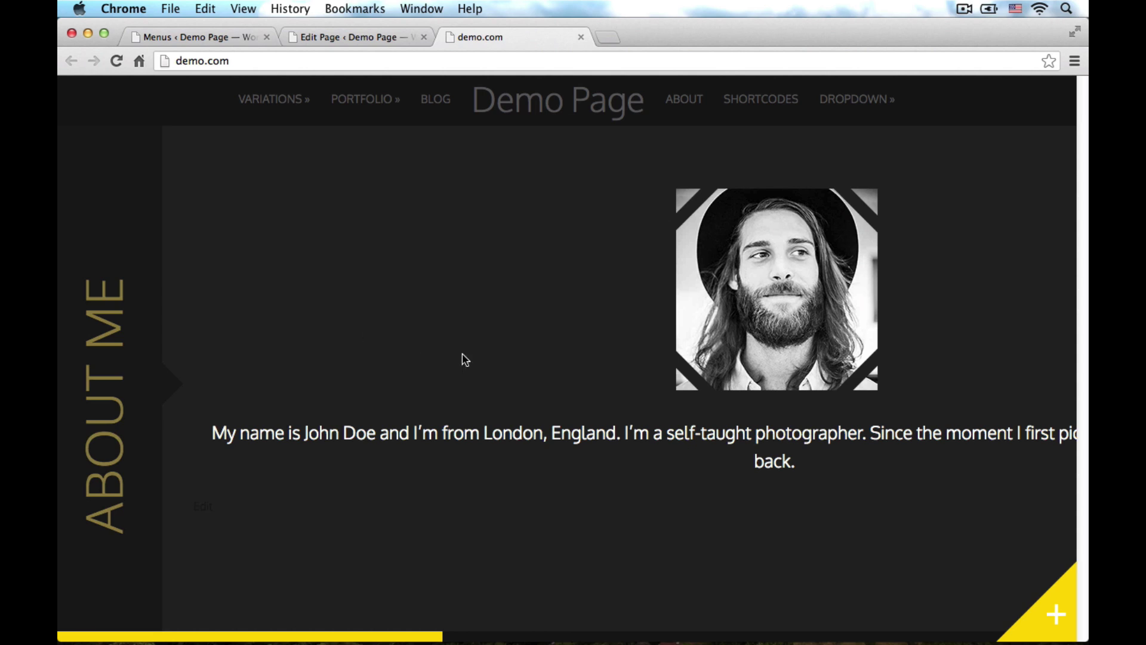
scroll(453, 359, down, 5)
scroll(450, 361, up, 5)
Step: Return to the About Me page editor and set the page width back to 520px
key(super+alt+Left)
scroll(468, 371, down, 10)
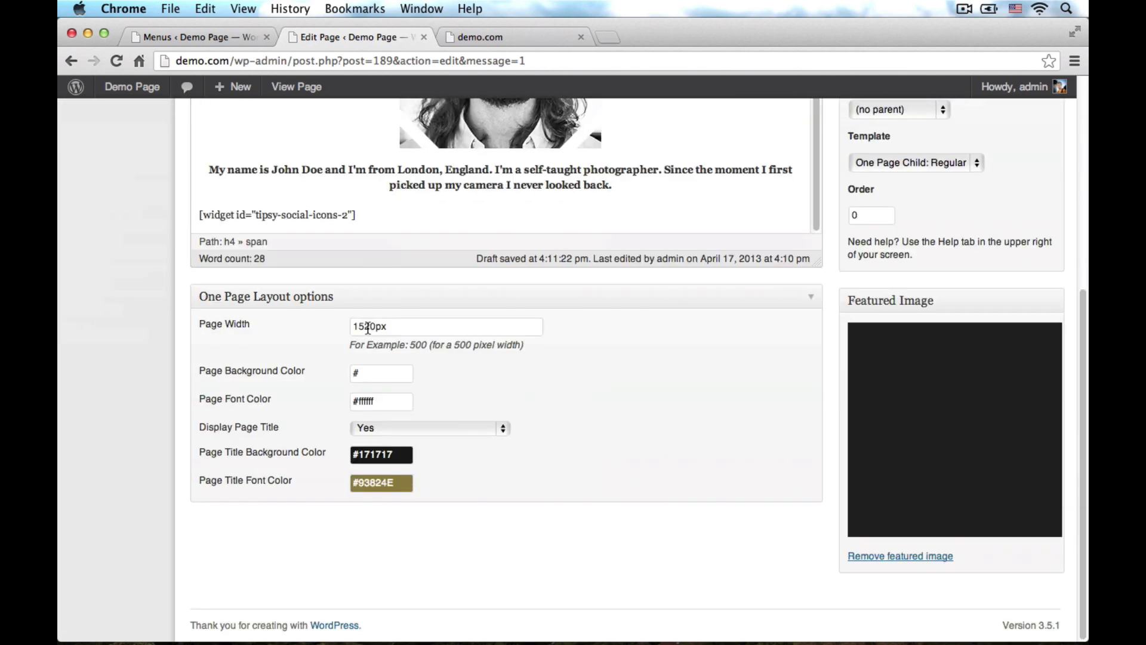
drag(371, 326, 309, 325)
key(Left)
key(Right)
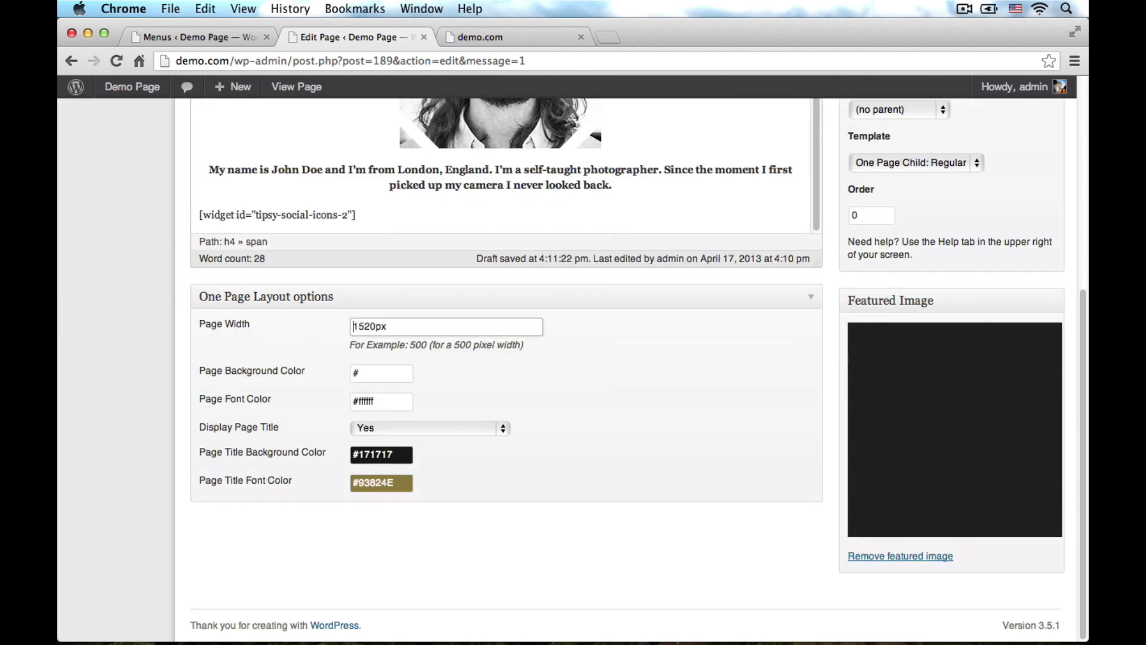
key(BackSpace)
click(727, 271)
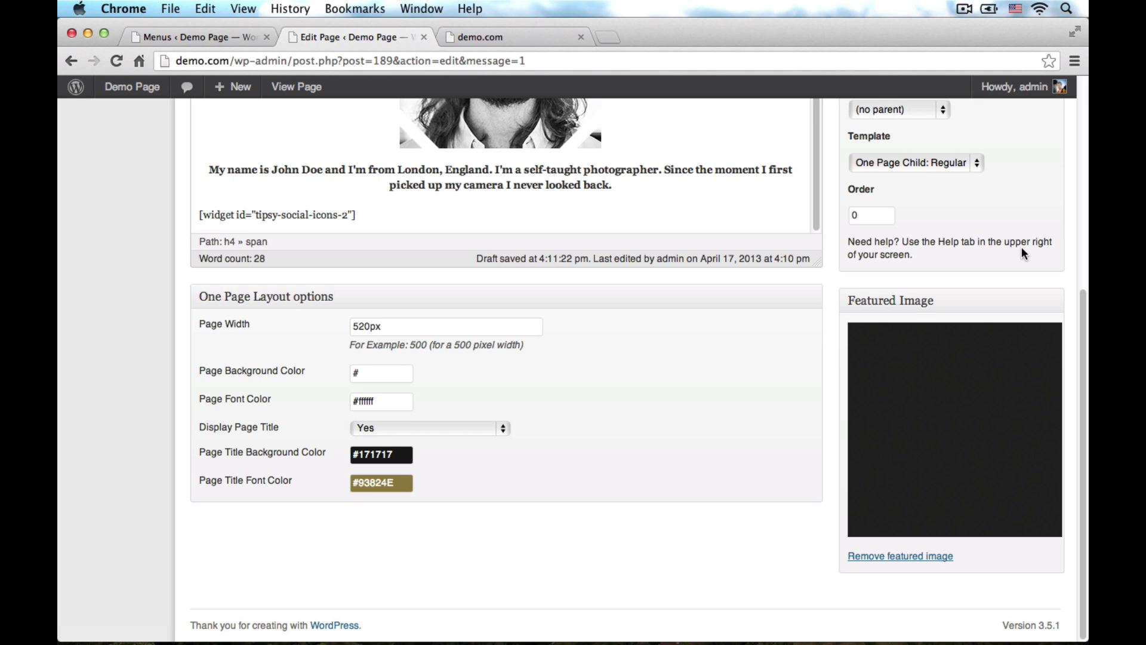
Step: Set repetition.jpg from the media library as the About Me page's featured image and update the page
click(979, 406)
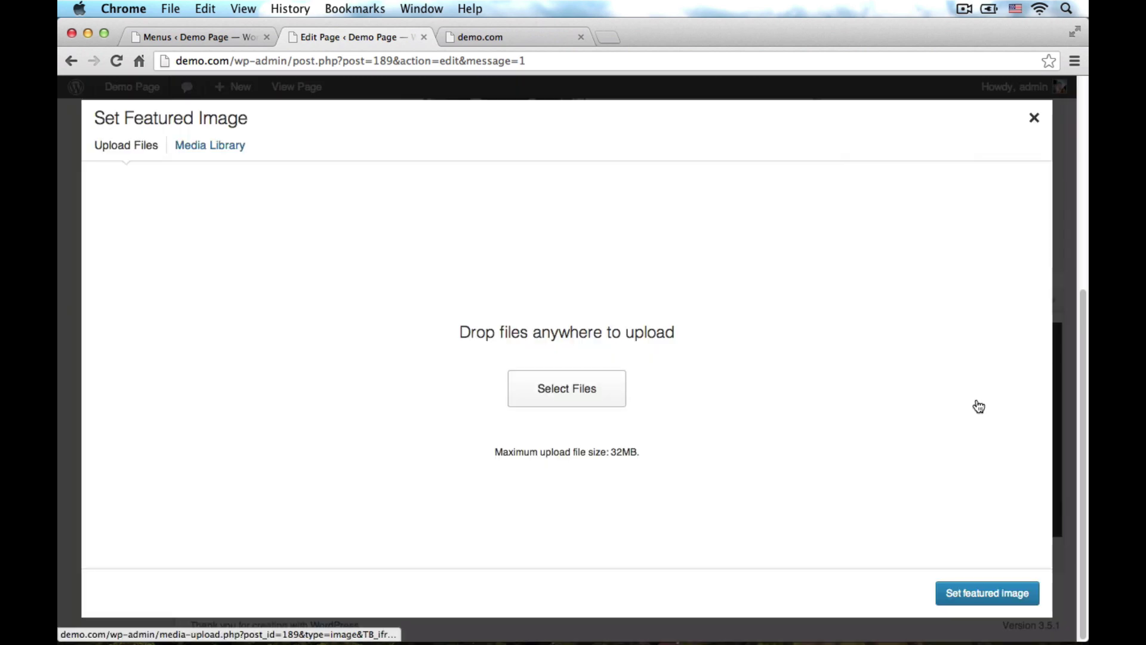
click(203, 148)
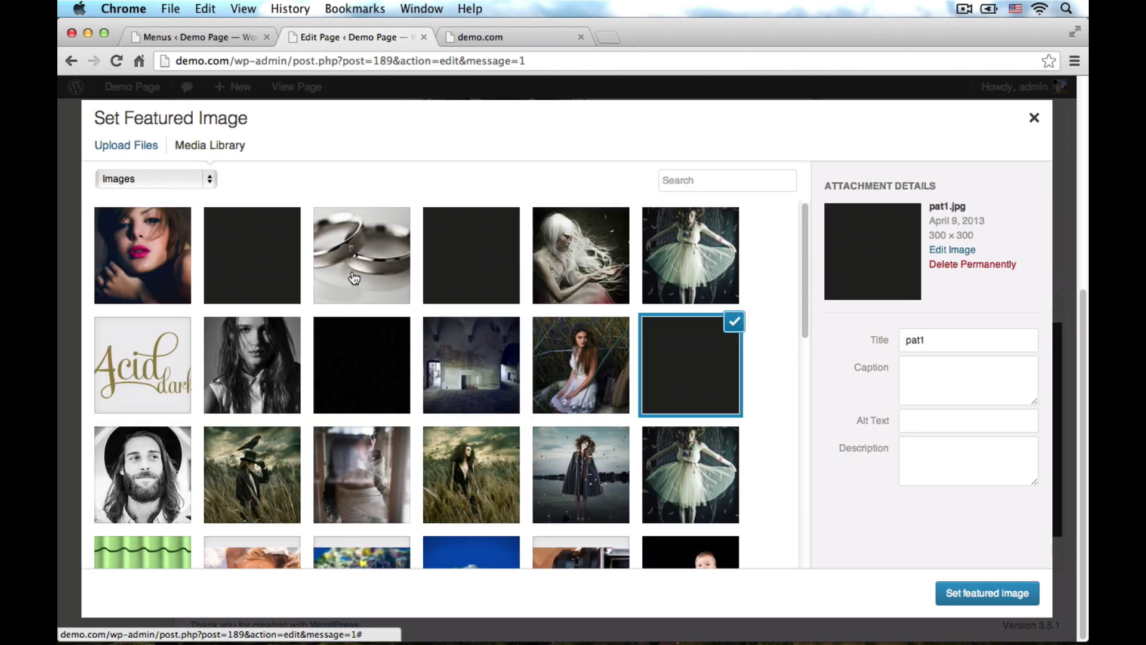
scroll(178, 375, down, 5)
click(178, 375)
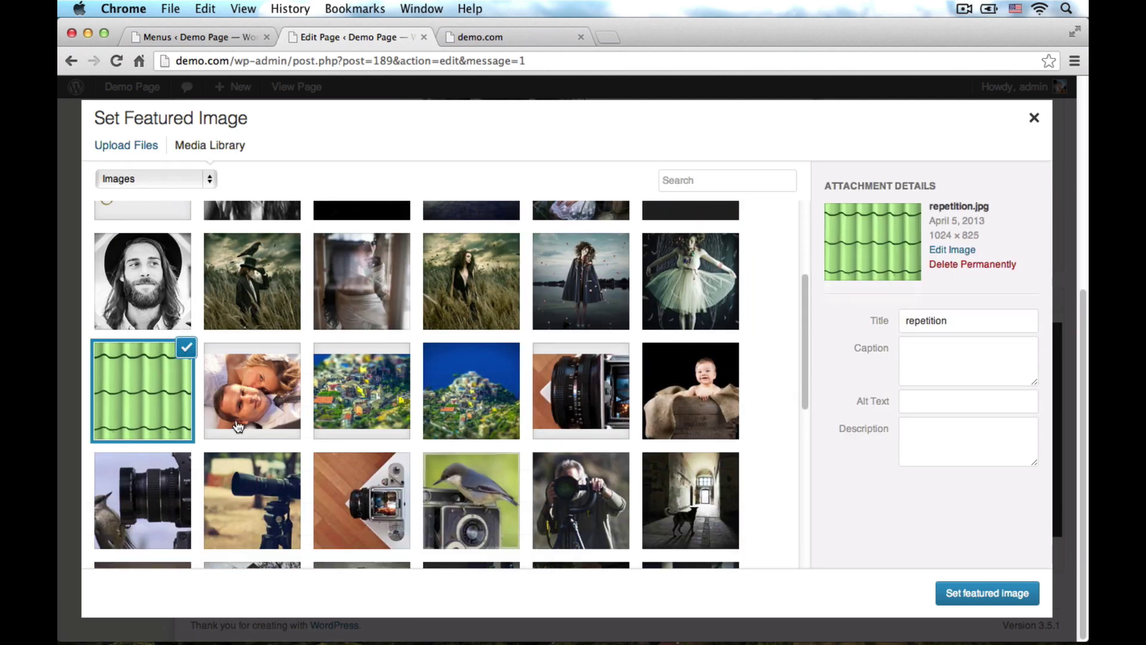
click(988, 594)
scroll(919, 496, up, 6)
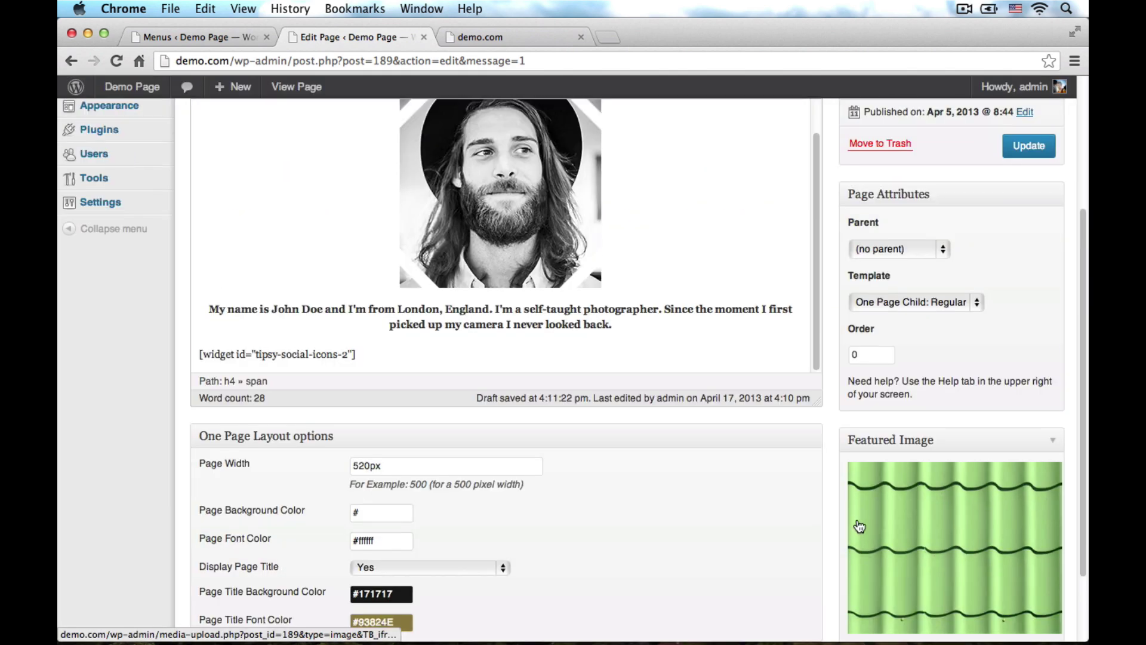
click(1032, 347)
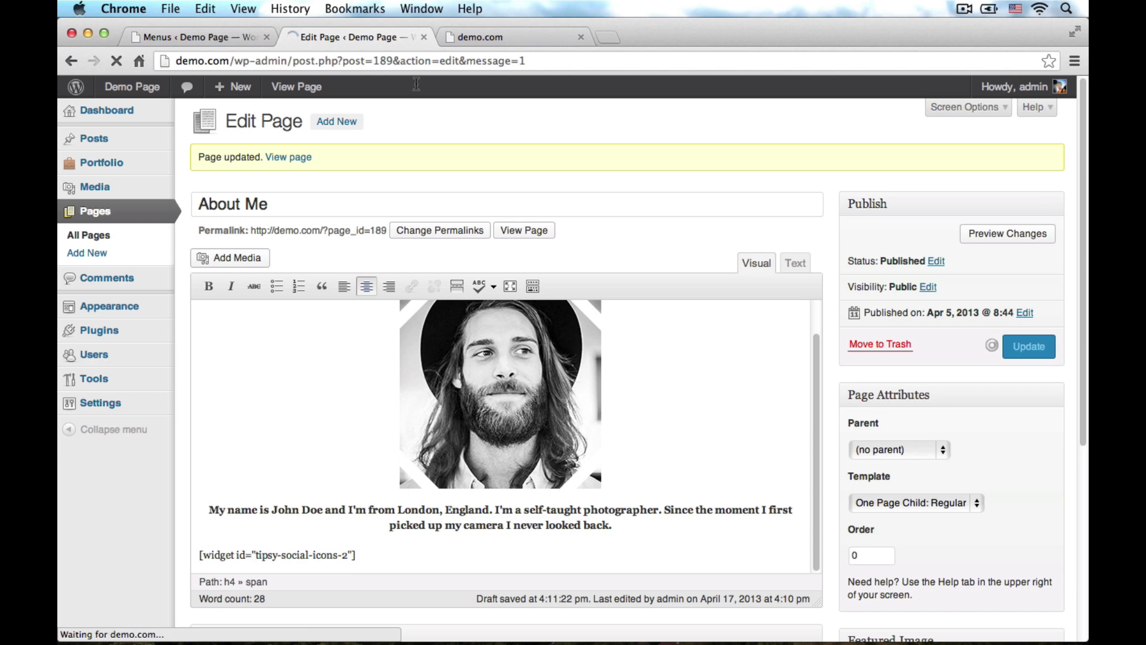
Step: Reload the site's front page and inspect the background image of the About Me section
click(478, 42)
key(super+r)
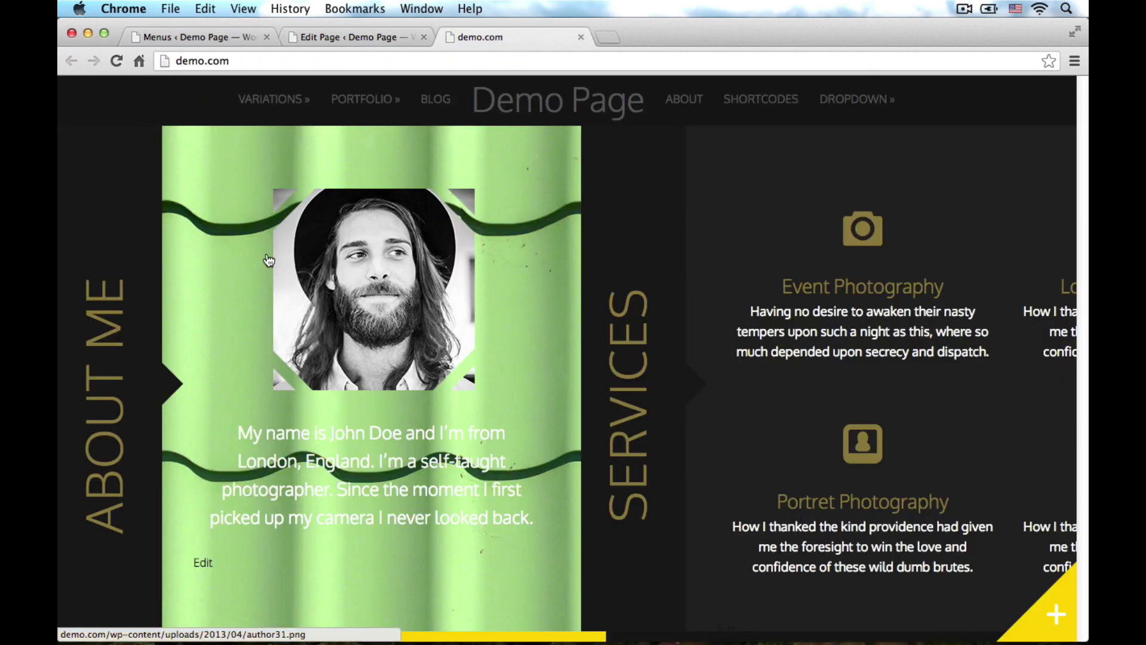
scroll(411, 406, down, 3)
scroll(412, 406, up, 3)
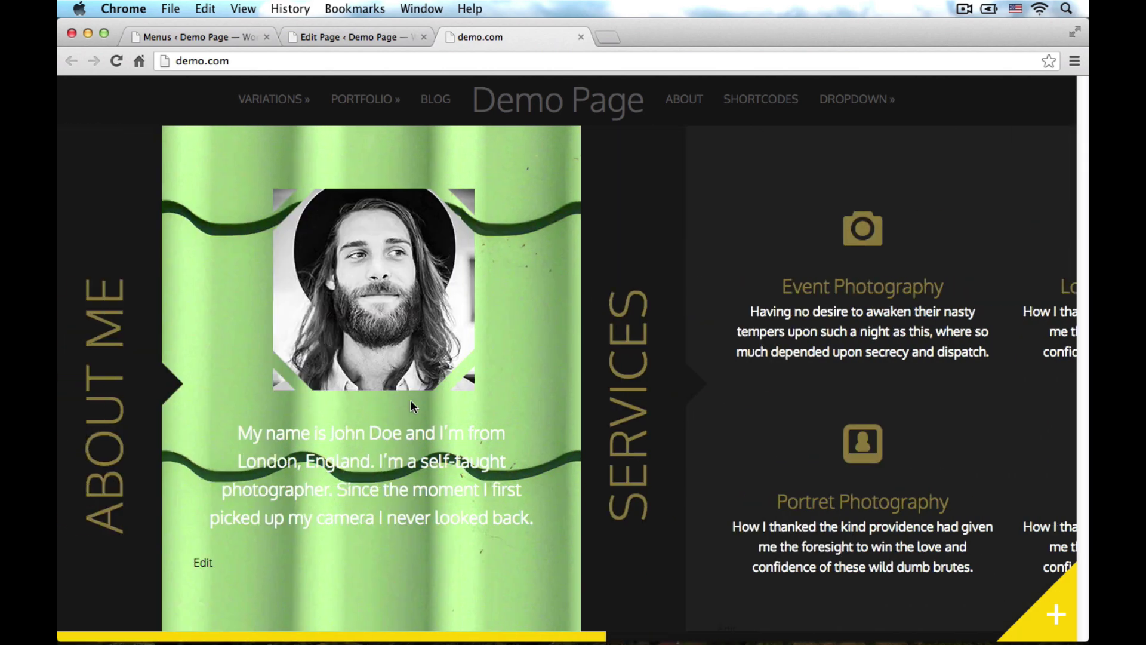
Step: Set the About Me page width to 5520px, update the page and check how the background repeats on the front page
click(370, 38)
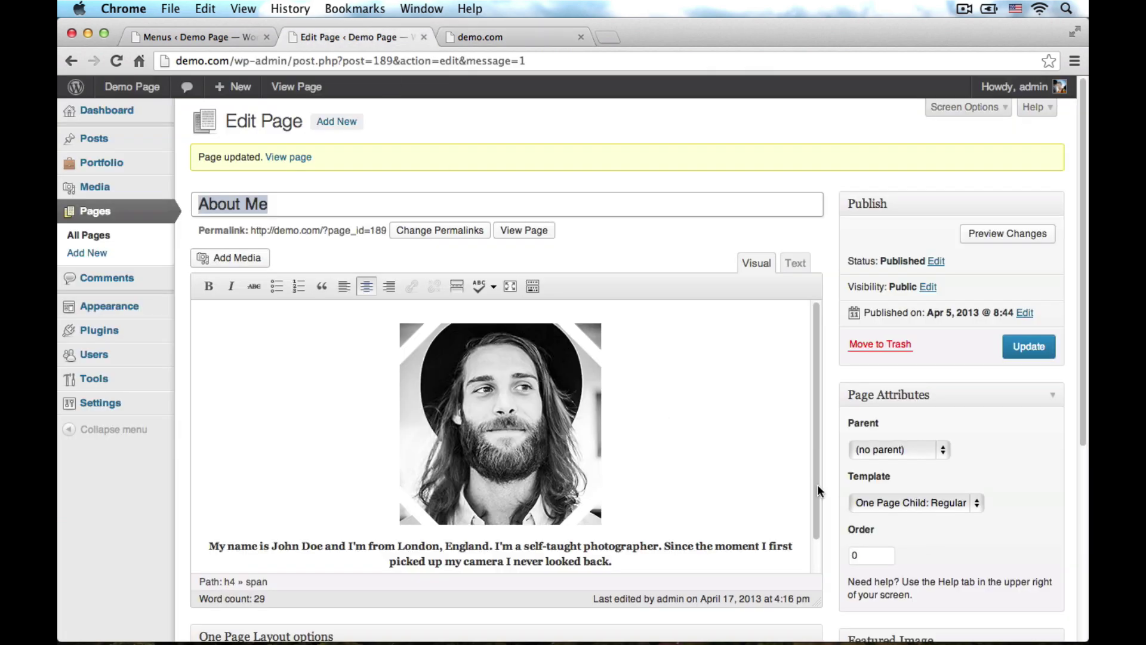
scroll(817, 485, down, 5)
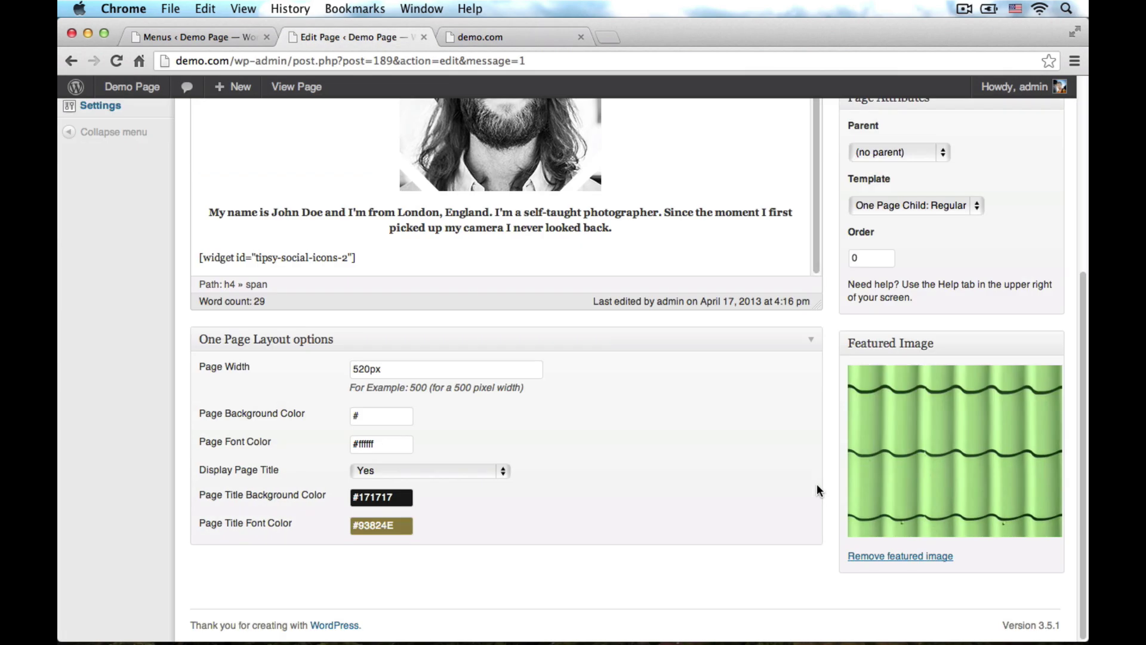
click(355, 371)
text(5)
scroll(836, 432, up, 5)
click(1039, 349)
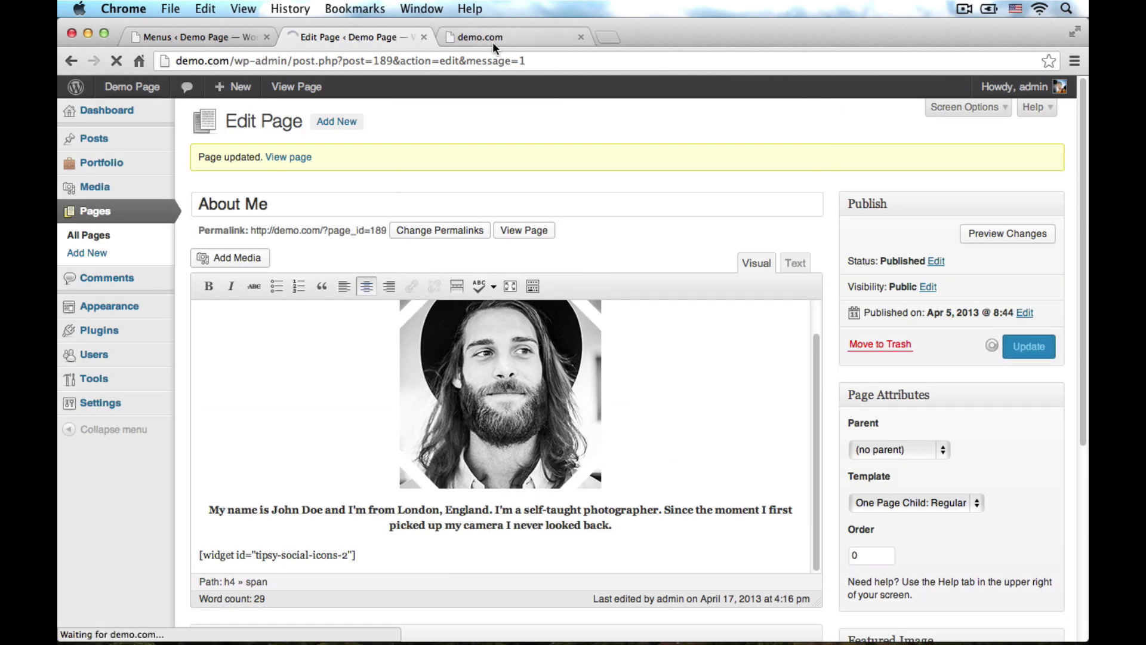
click(492, 42)
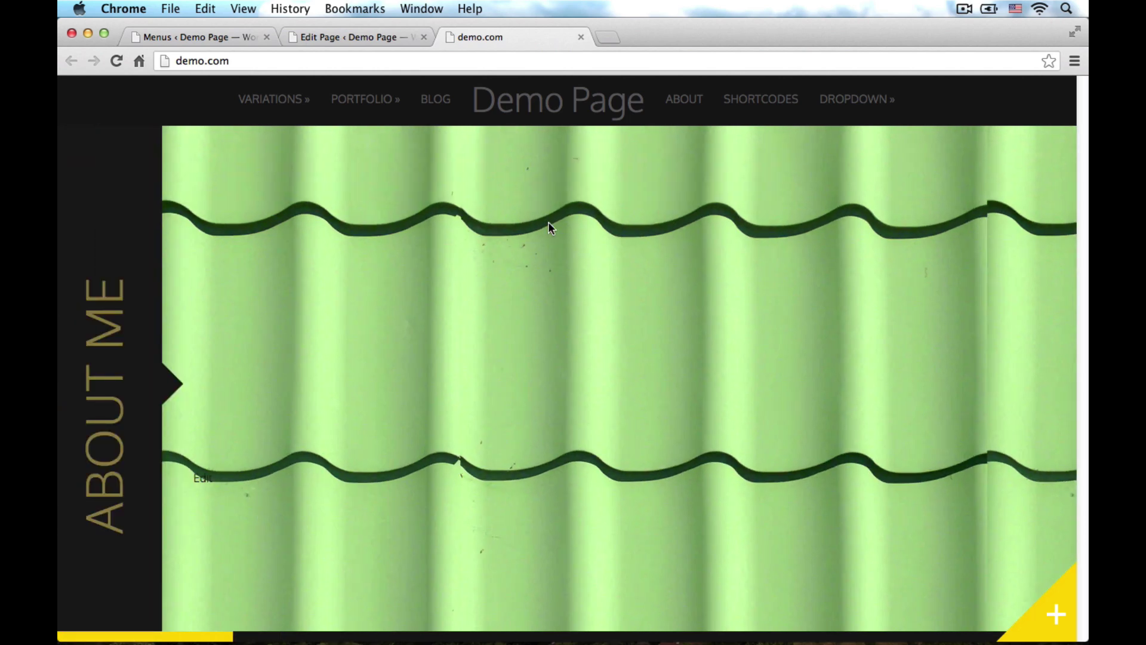
Step: Remove the About Me page's featured image and restore its page width to 520px
key(ctrl+shift+Tab)
scroll(930, 410, down, 5)
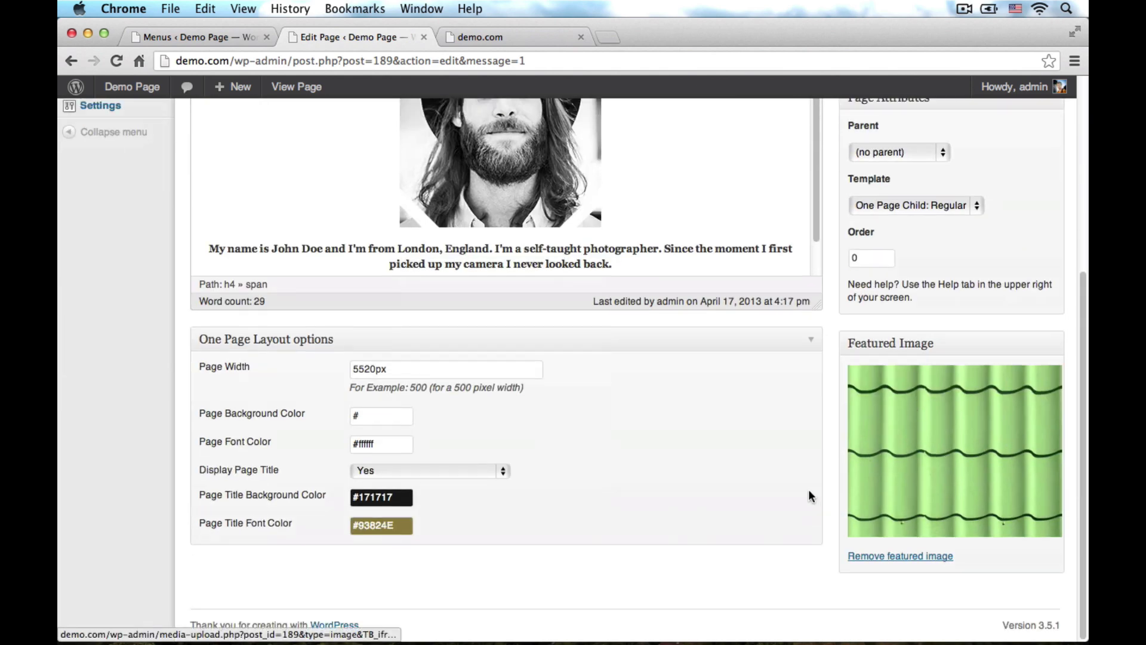
click(882, 556)
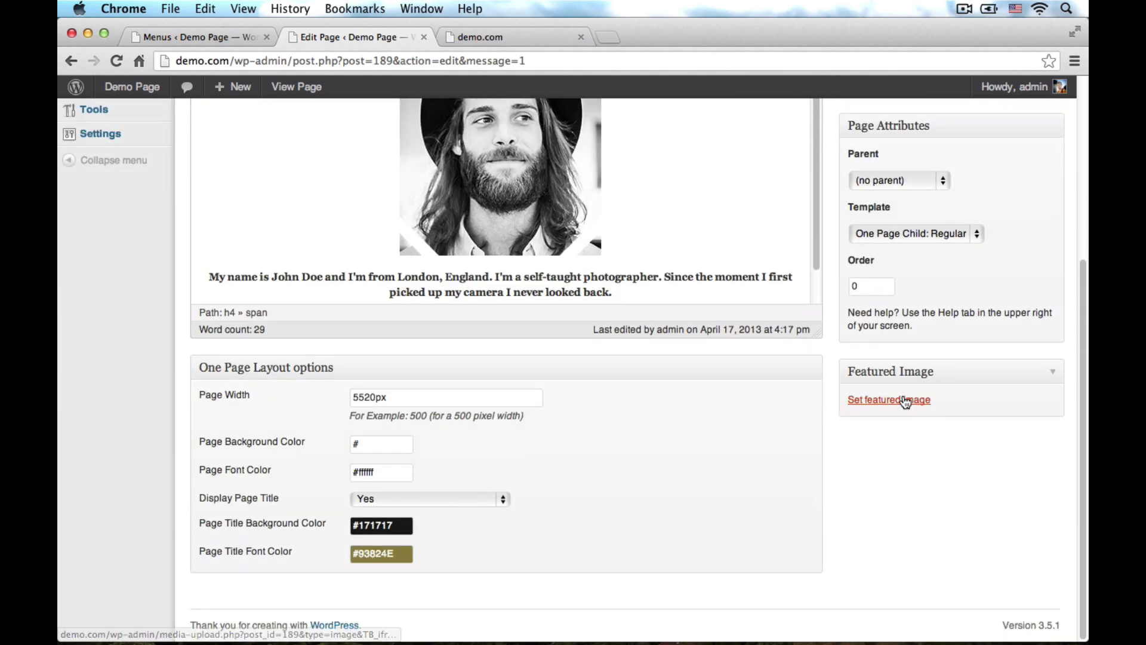
click(355, 399)
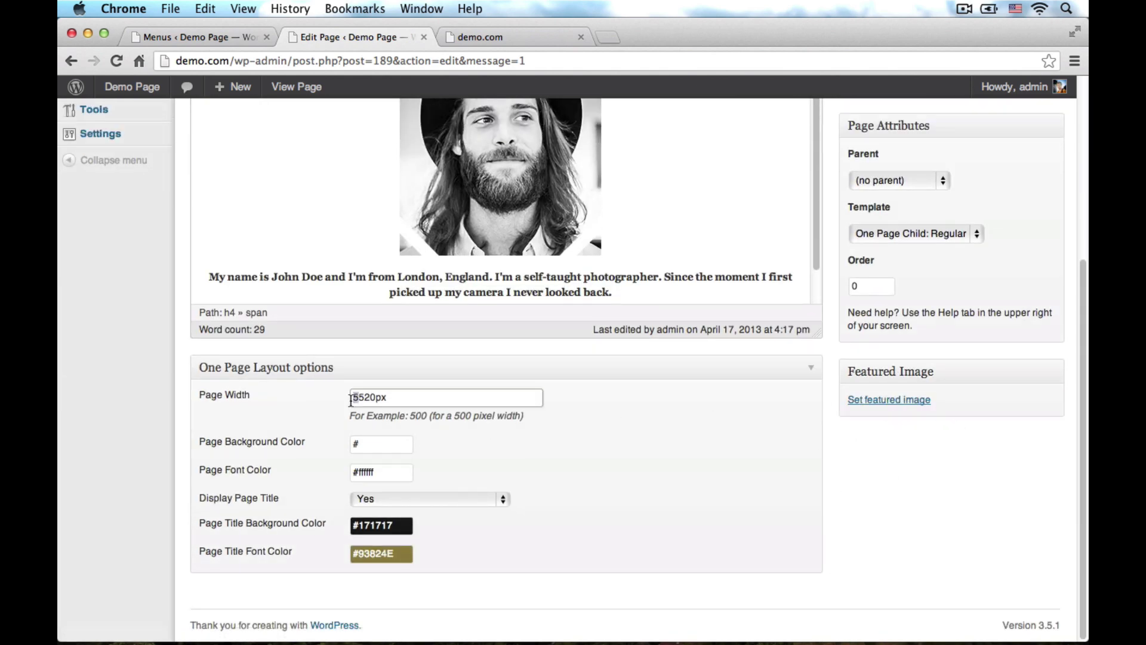
key(BackSpace)
scroll(919, 370, up, 5)
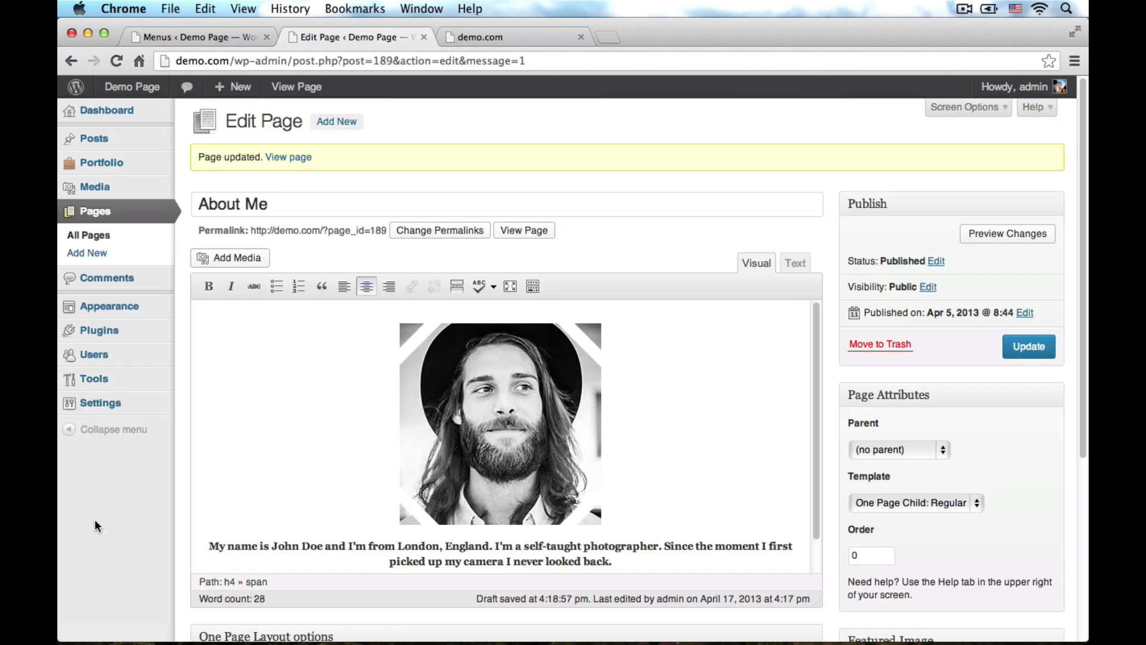
Step: Start a new page titled Goodbye with the body text "Bye Bye!"
click(131, 257)
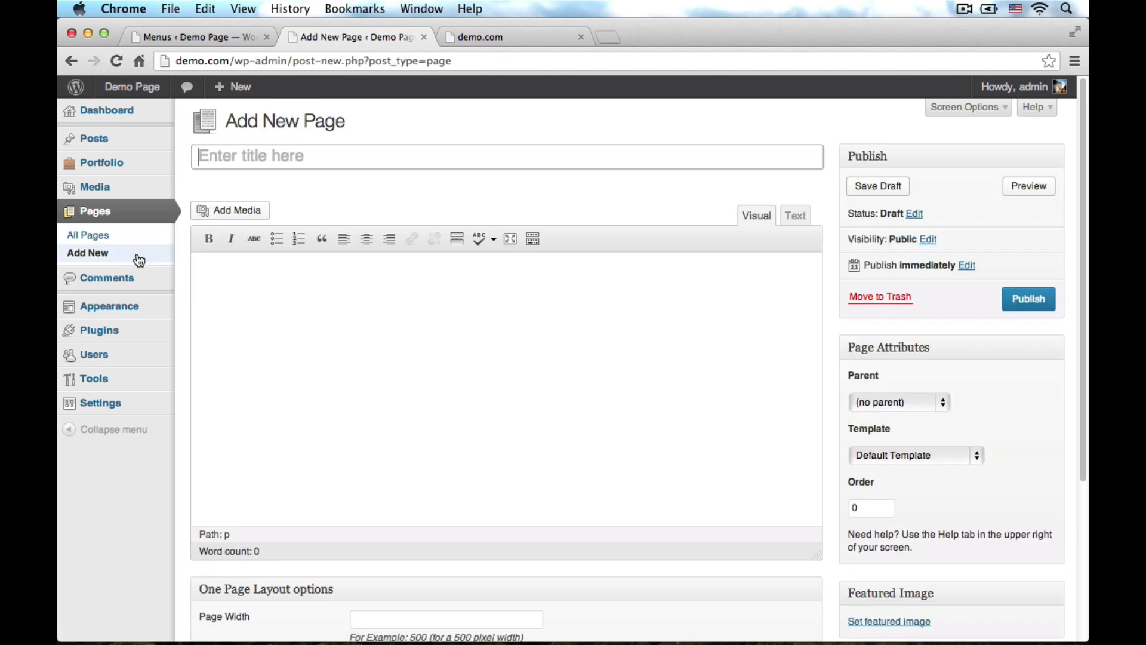
text(Goodbye)
click(294, 325)
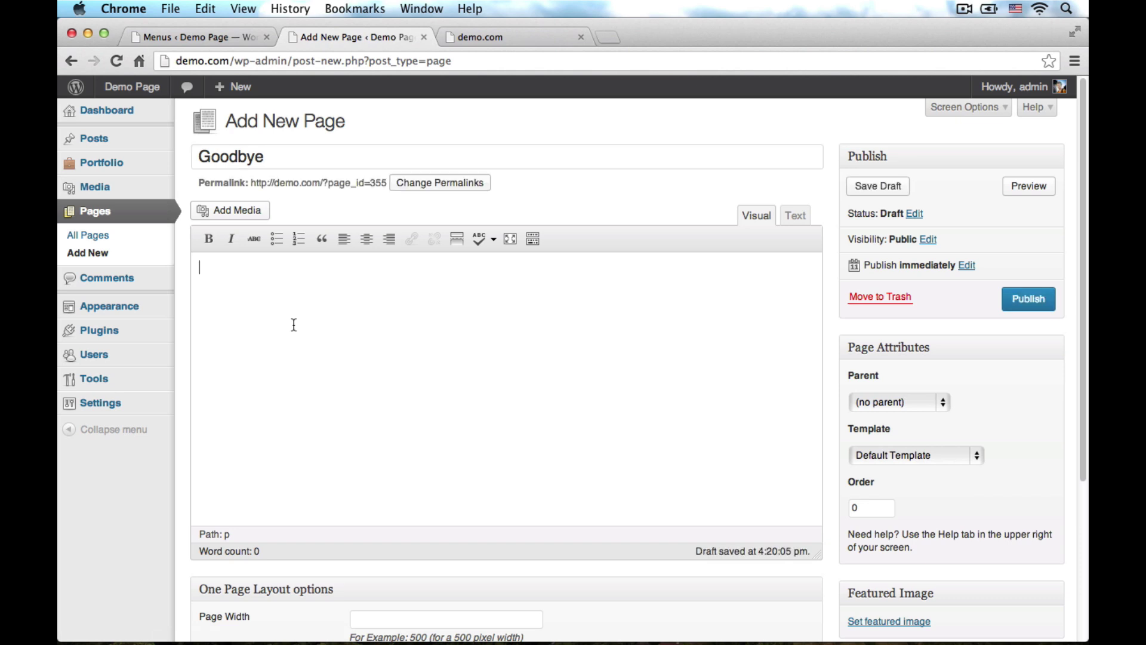
text(Bye Bye!)
Step: Set the Goodbye page's background color to the light blue #c0e0e7 in the One Page Layout options
scroll(696, 398, down, 5)
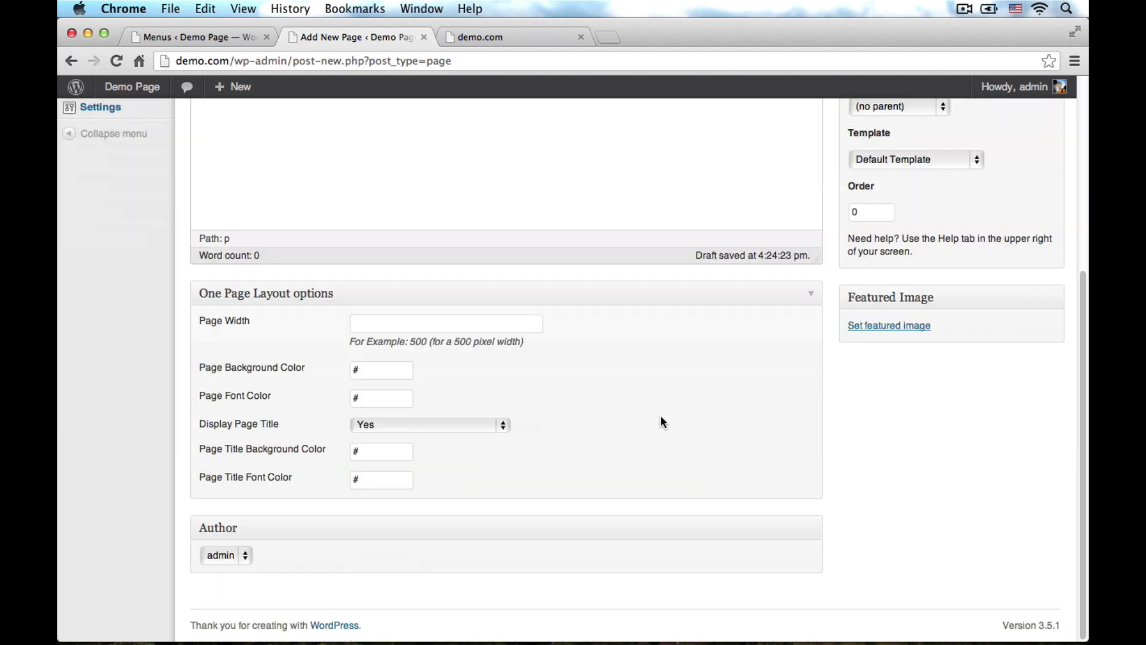
click(373, 372)
click(420, 463)
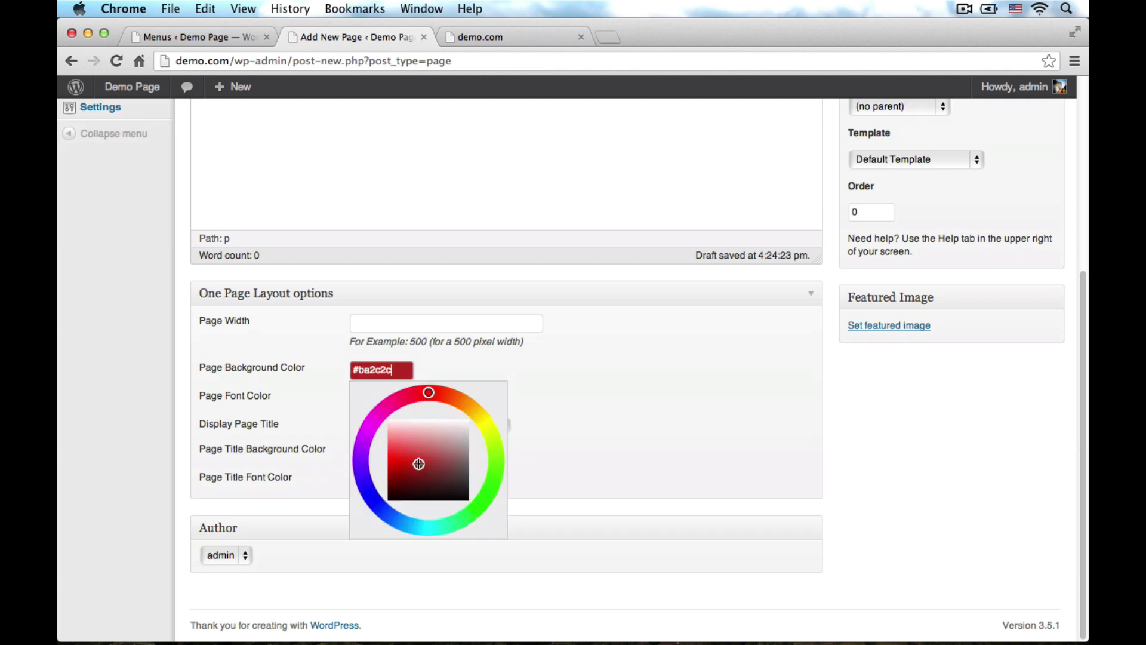
click(411, 522)
mouse_move(419, 463)
mouse_down()
mouse_move(410, 451)
mouse_move(430, 428)
mouse_up()
click(563, 409)
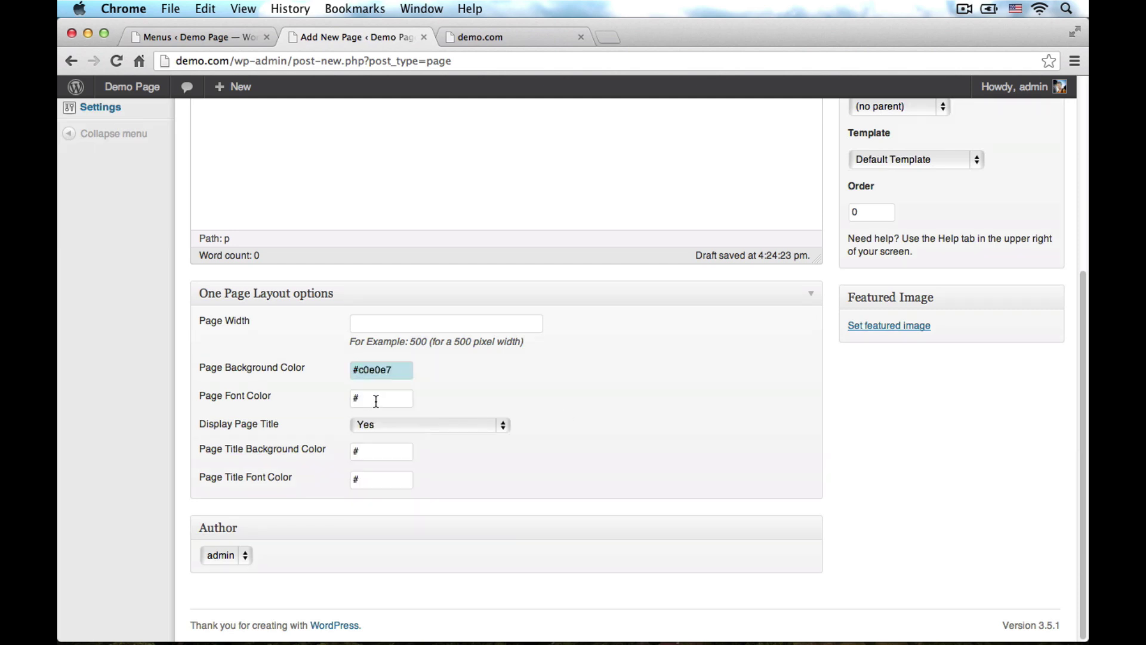
Step: Set the Goodbye page's font color to #000000 and its title background color to #183c58
click(376, 401)
click(469, 529)
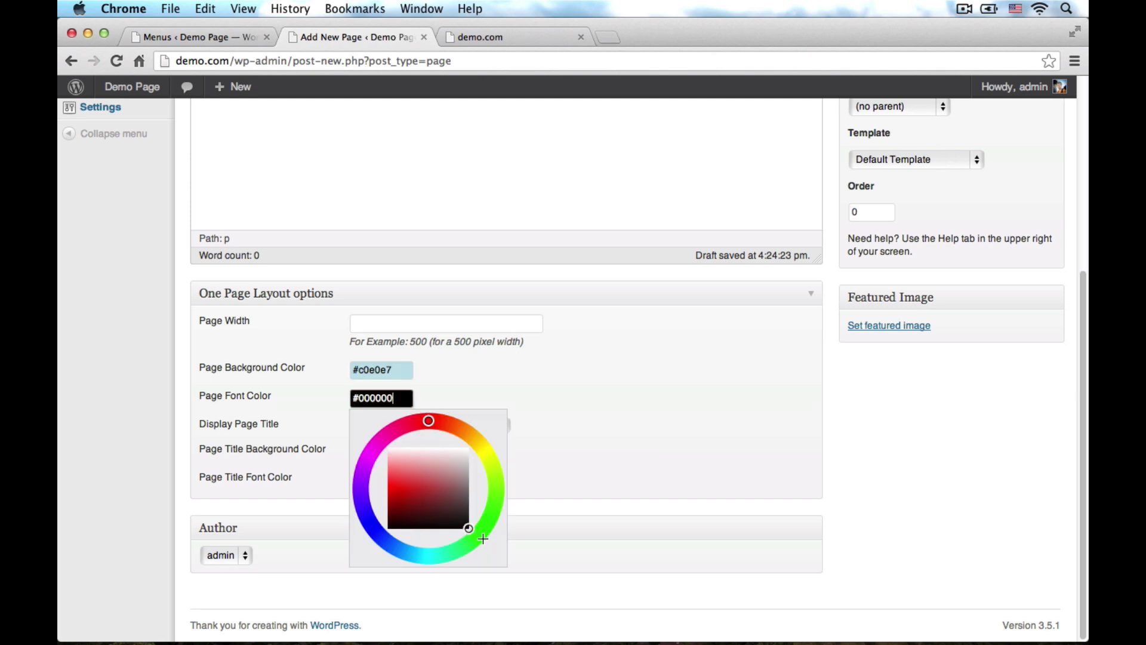
click(395, 451)
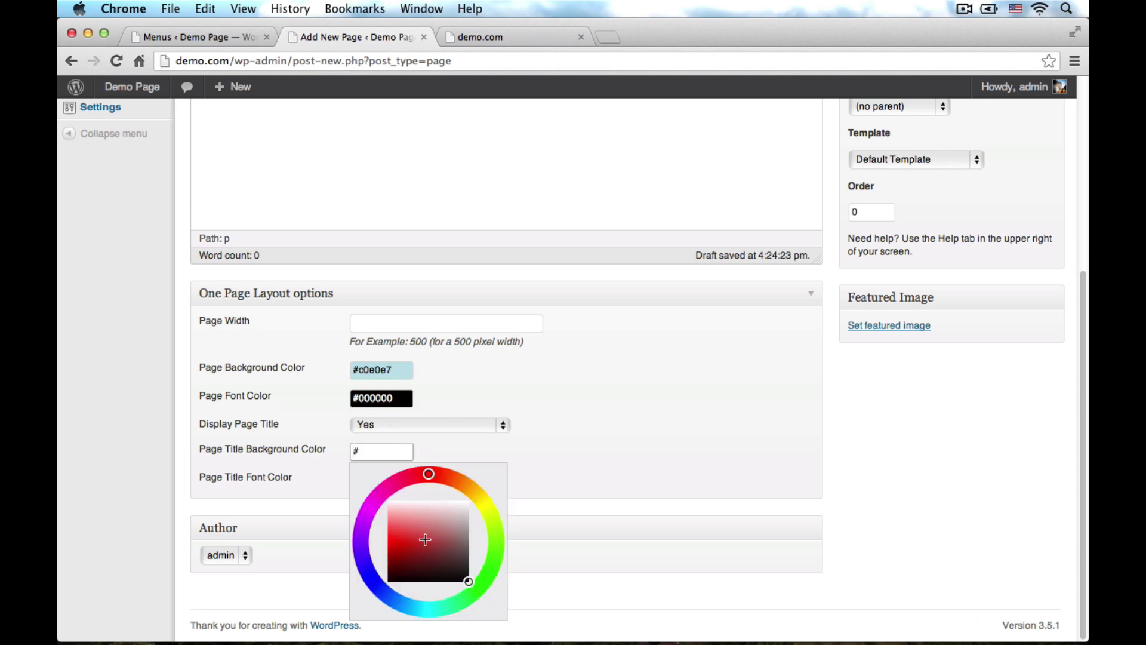
drag(425, 540, 424, 564)
drag(404, 604, 399, 601)
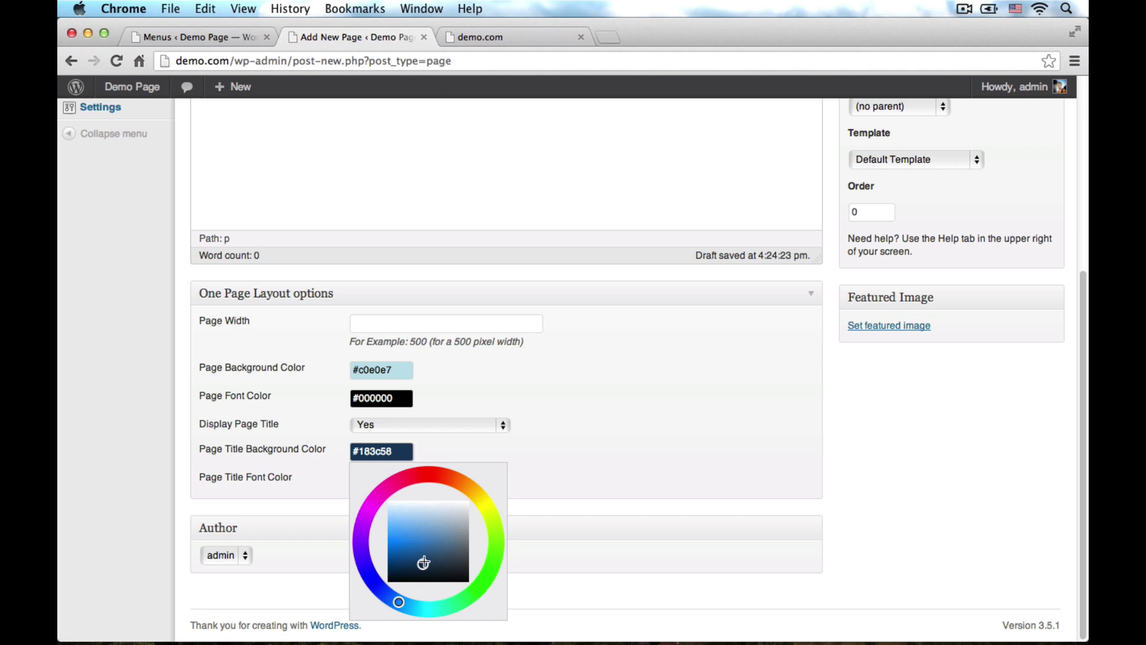
Step: Set the Goodbye page's title font color to #ffffff
click(401, 512)
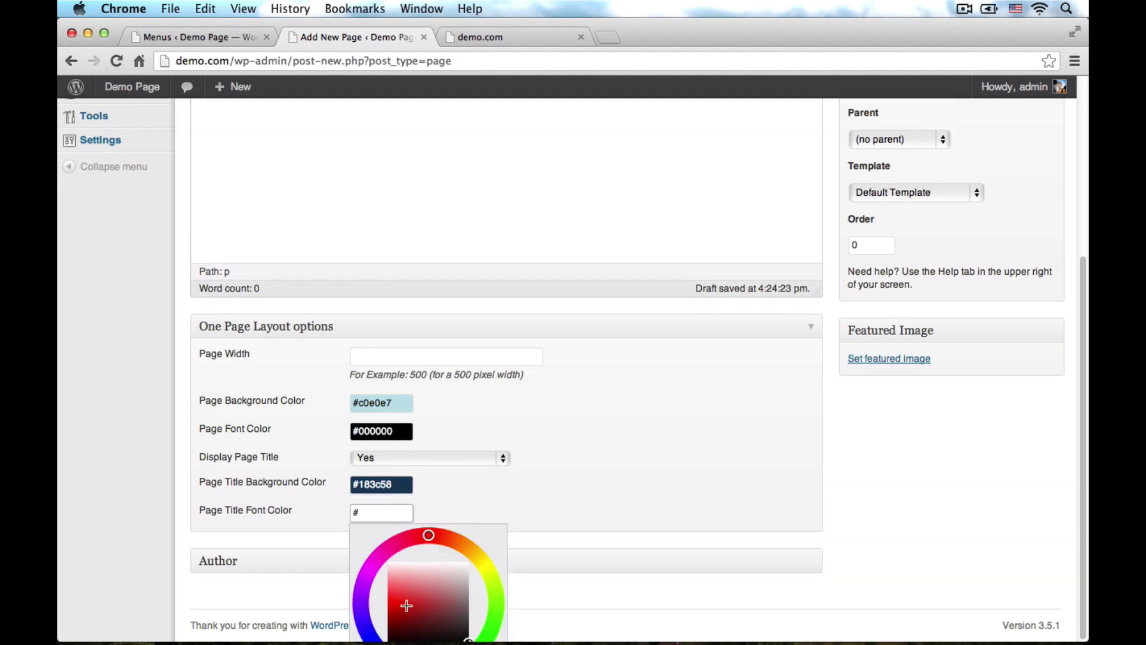
text(ffffff)
click(625, 496)
click(388, 355)
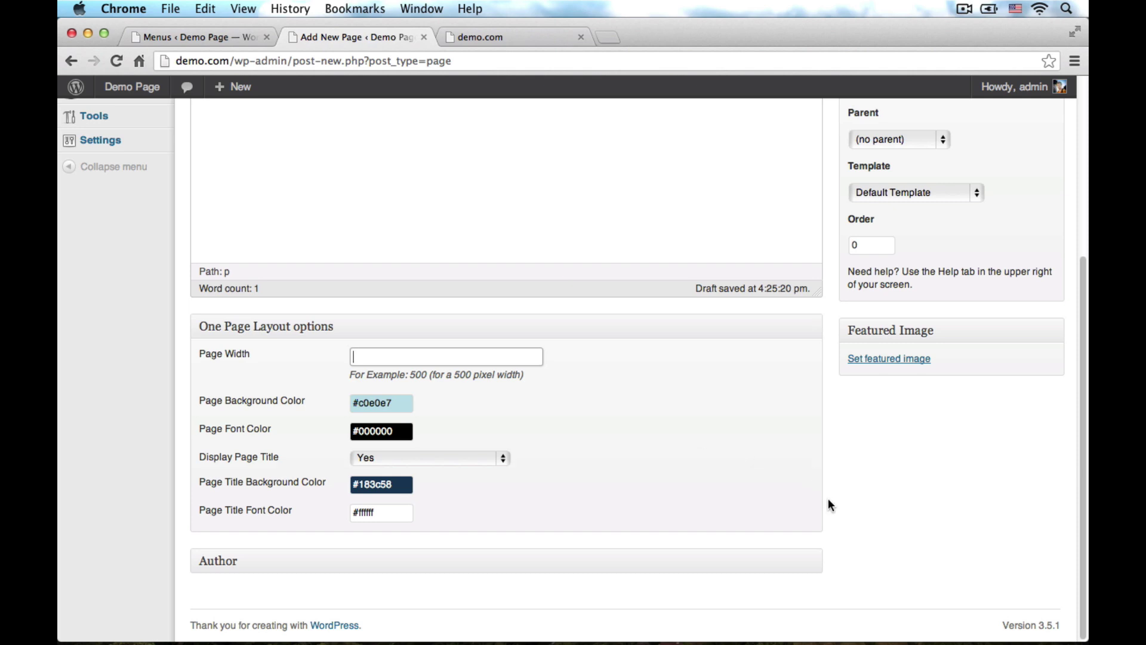
scroll(828, 504, up, 5)
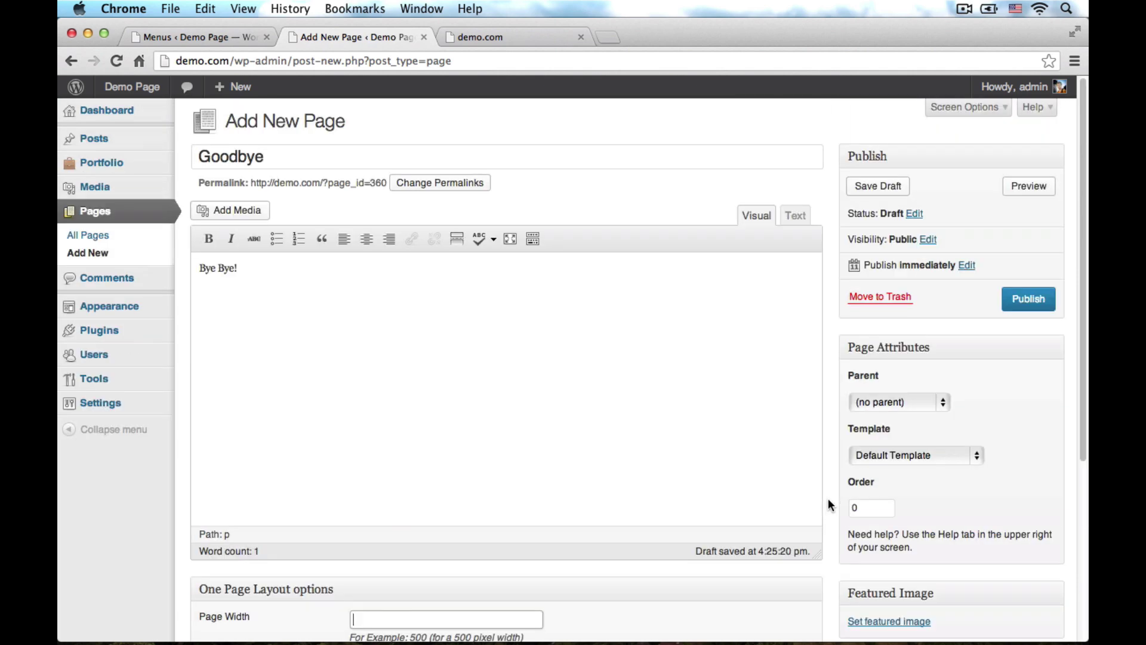
Step: Publish the Goodbye page and open the site's menu management page
click(1036, 306)
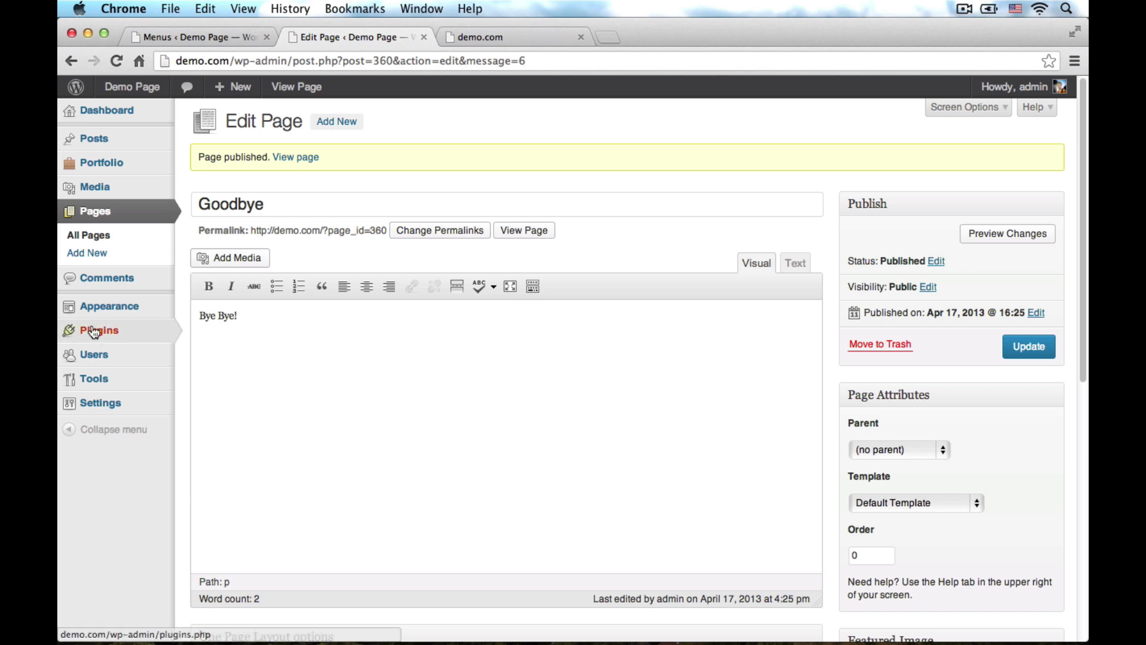
mouse_move(116, 315)
click(229, 340)
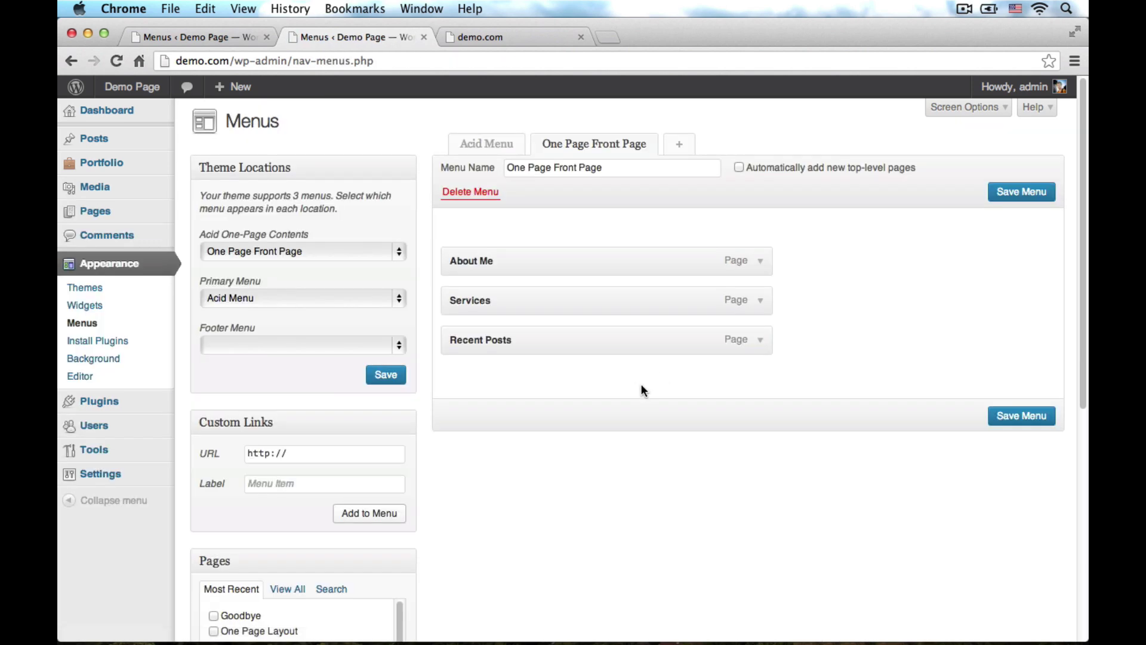
Step: Add the Goodbye page to the end of the One Page Front Page menu and save the menu
scroll(596, 394, down, 5)
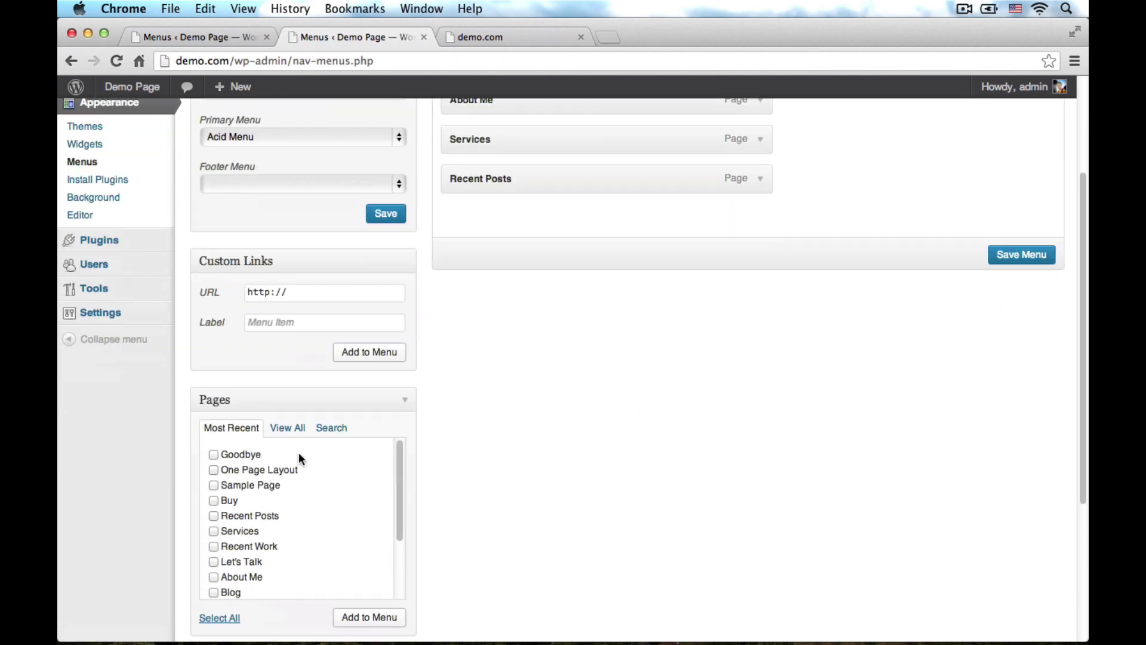
click(239, 460)
scroll(667, 401, up, 5)
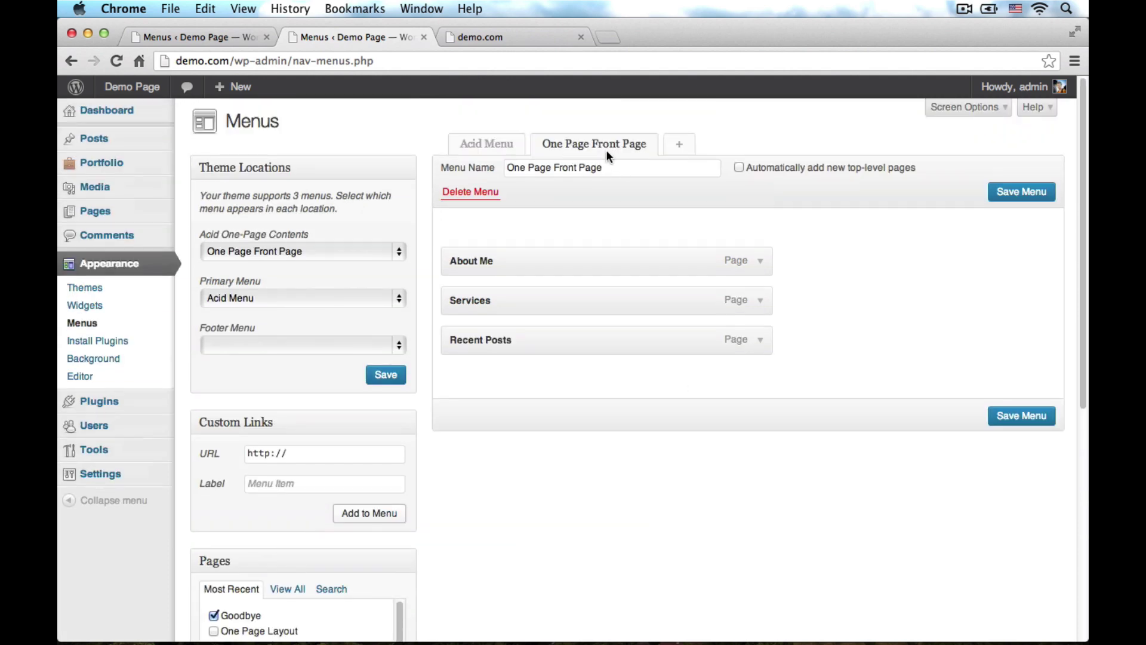
scroll(549, 448, down, 8)
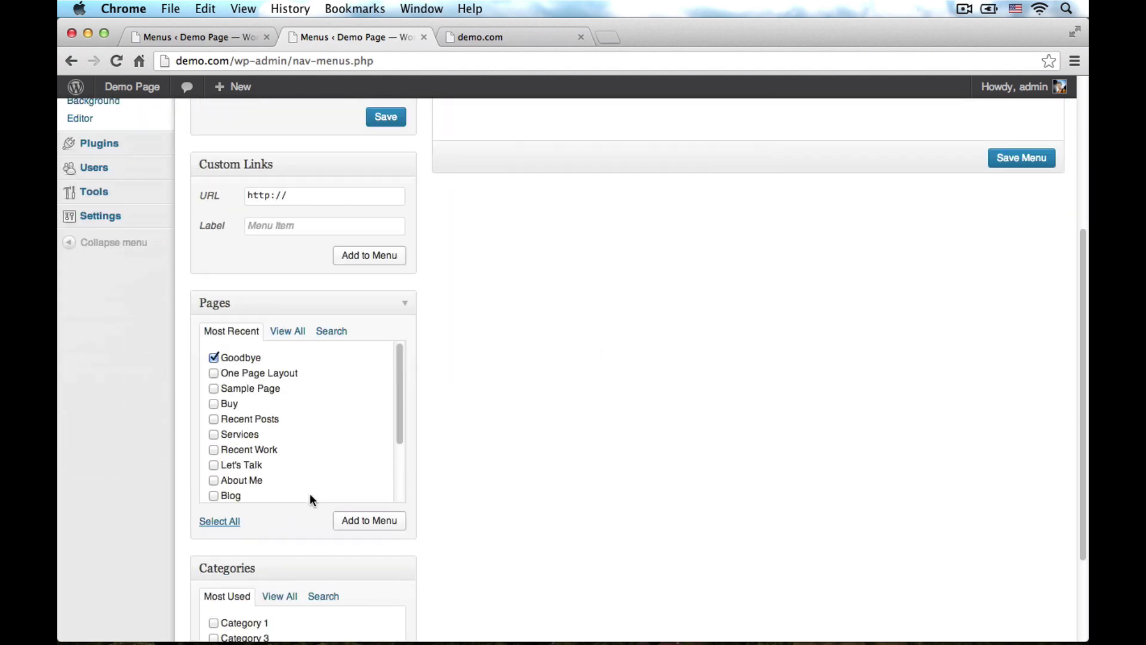
click(364, 530)
scroll(836, 489, up, 5)
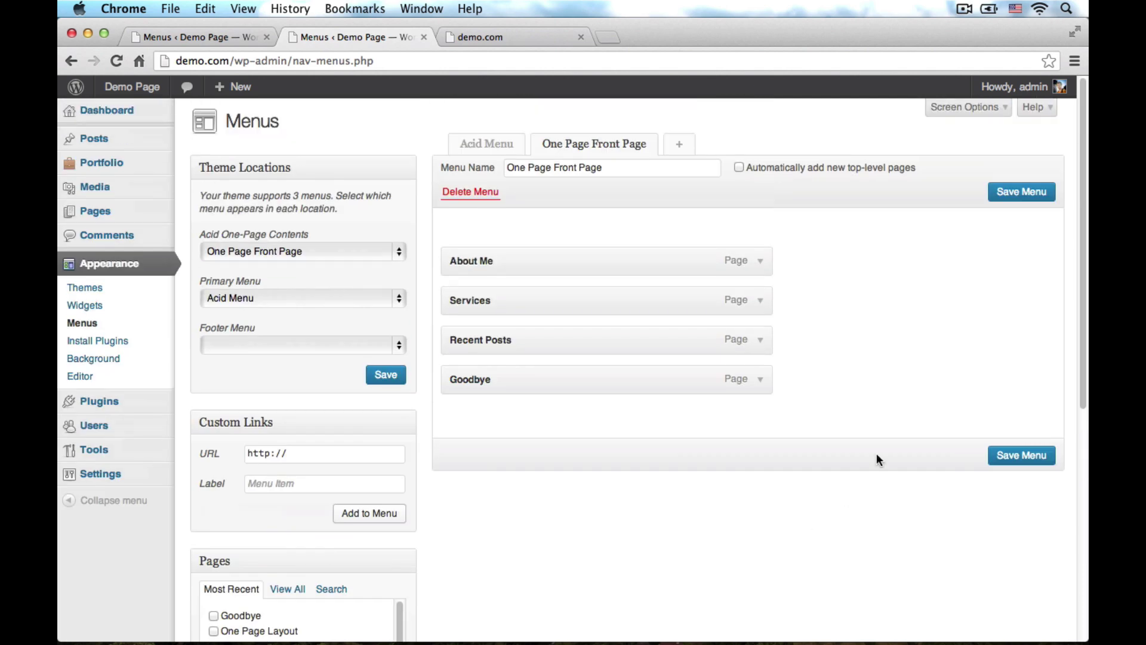
click(1012, 196)
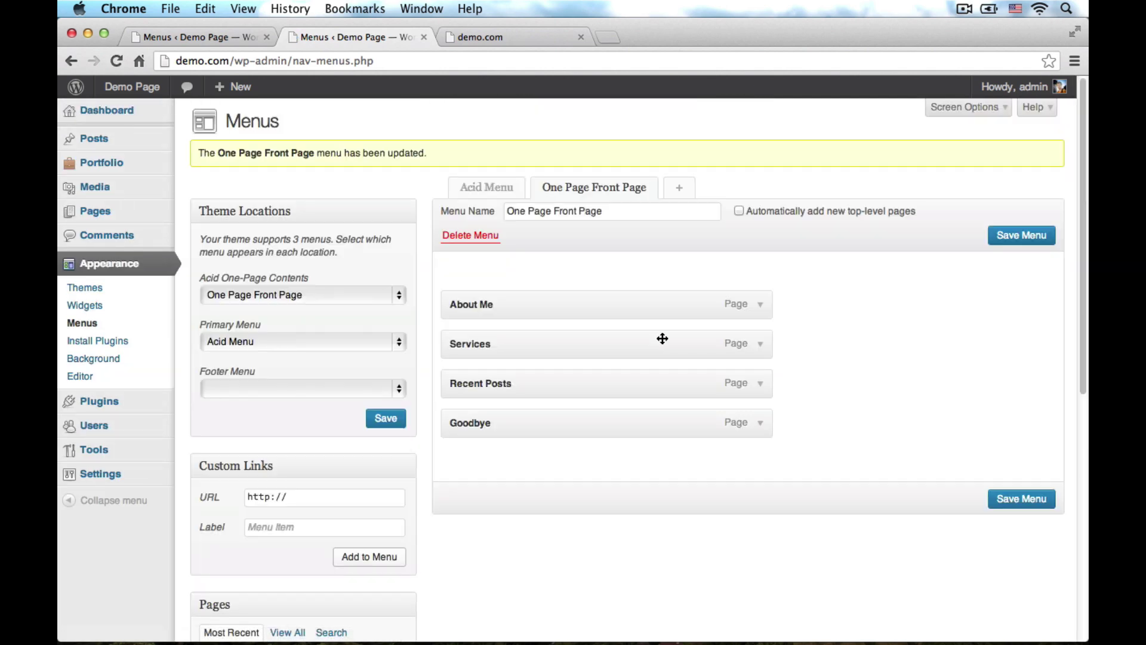
Step: Reload the demo.com front page and check the Goodbye section at the far end of the layout
click(515, 37)
key(super+r)
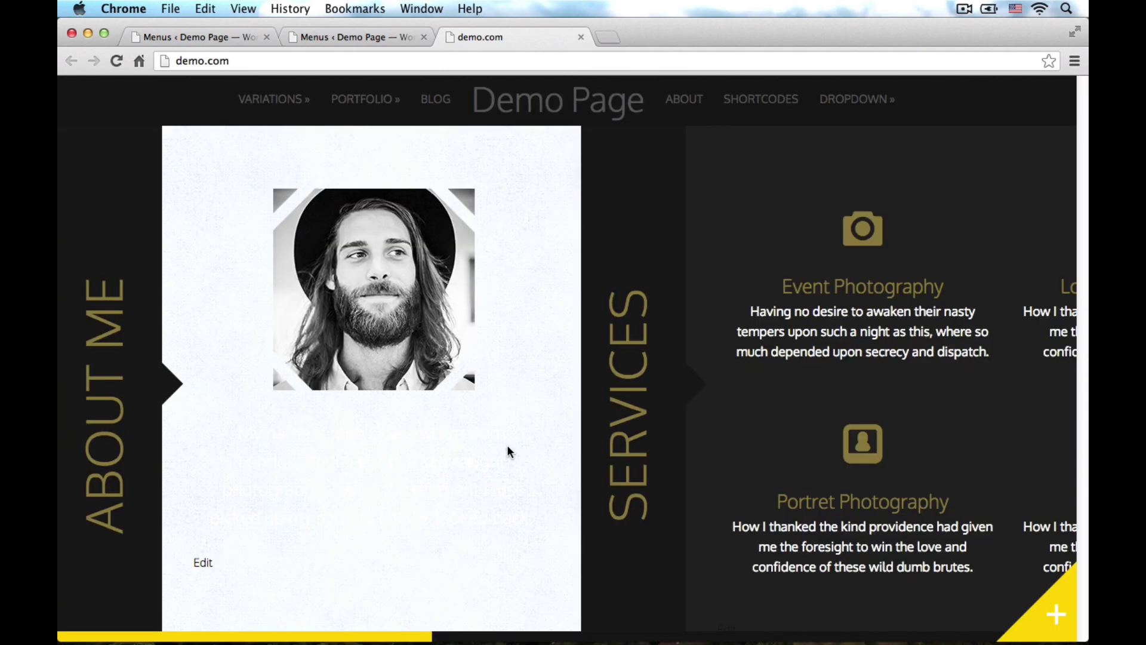
scroll(508, 446, right, 15)
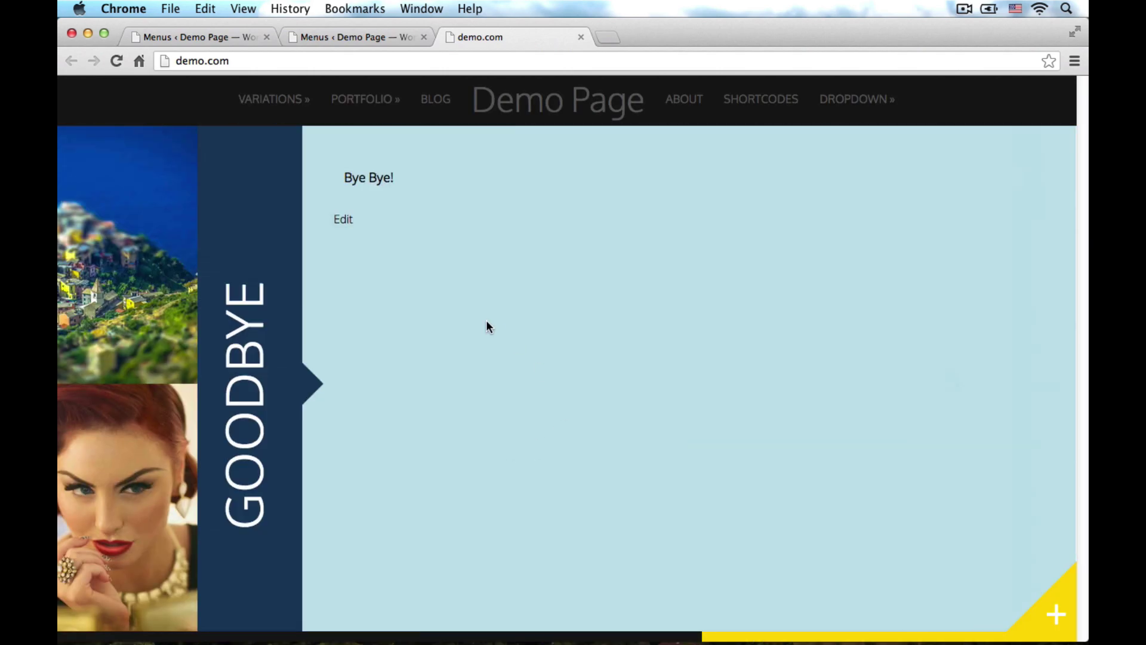